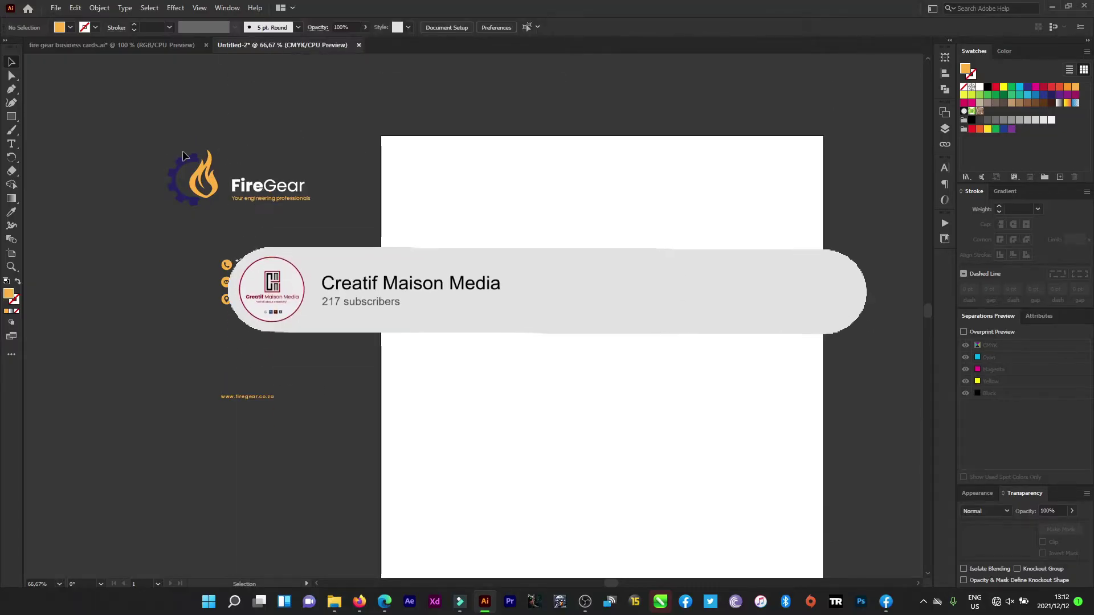
- Move the gear-and-flame logo onto the top-left of the letterhead page
click(201, 177)
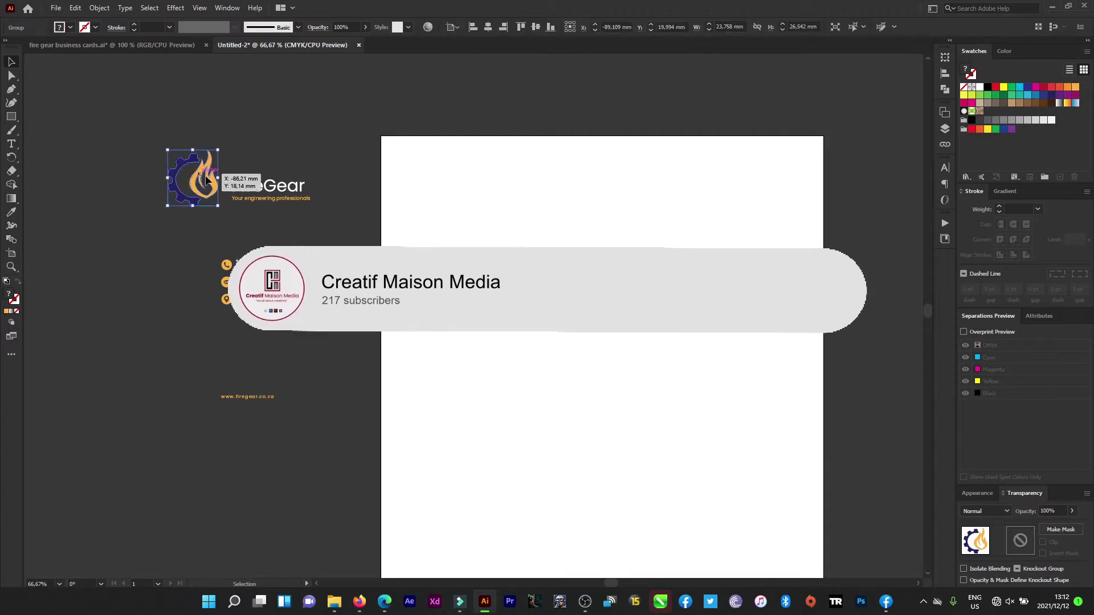
drag(200, 177, 454, 189)
click(265, 193)
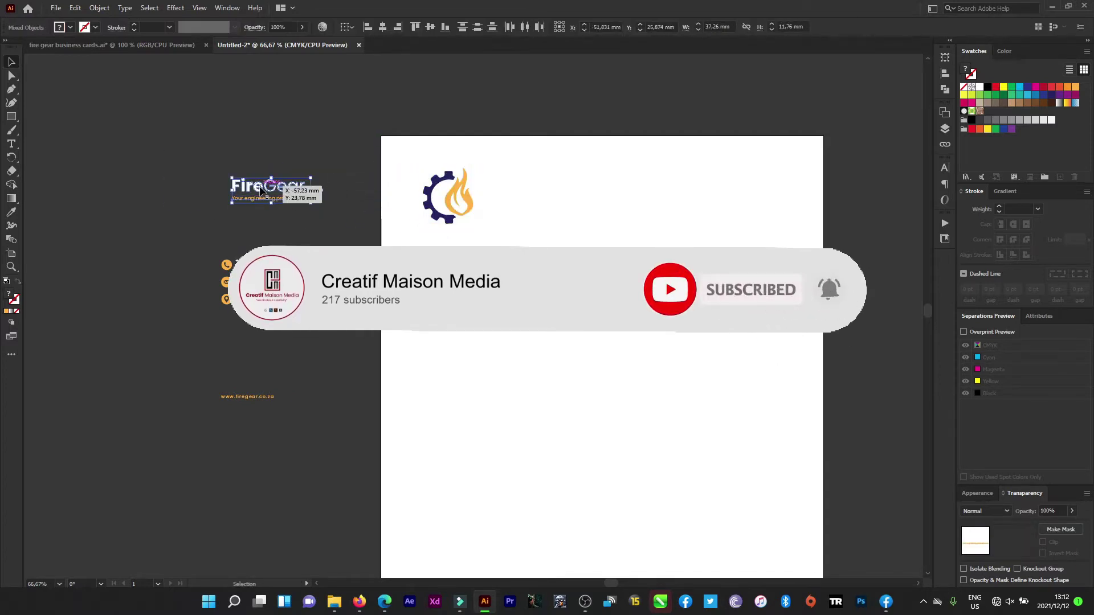
click(480, 194)
scroll(469, 197, up, 1)
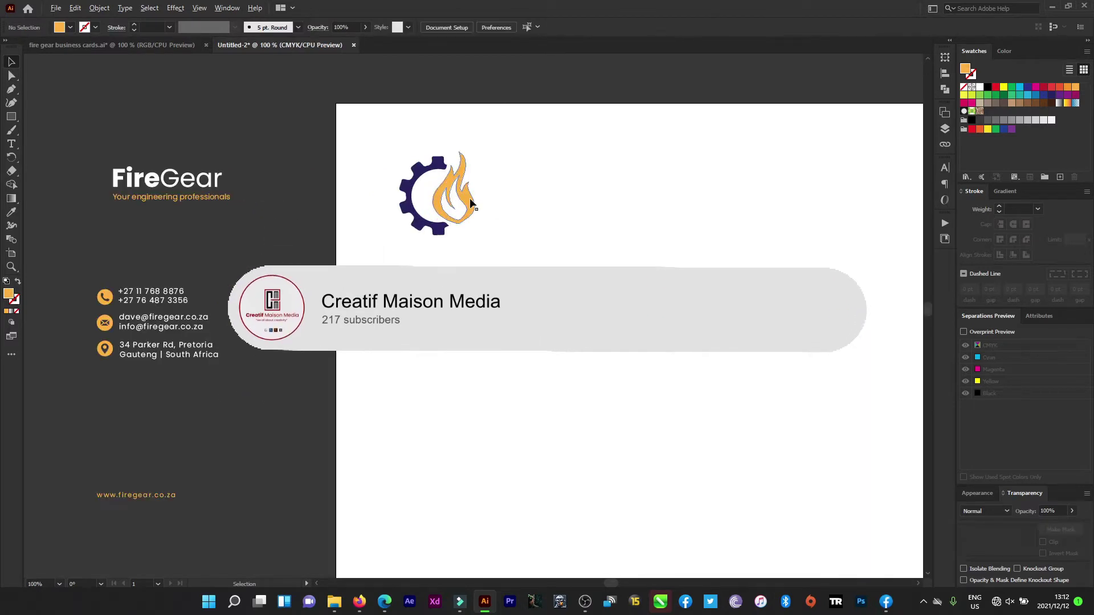
scroll(460, 205, down, 1)
scroll(456, 188, up, 1)
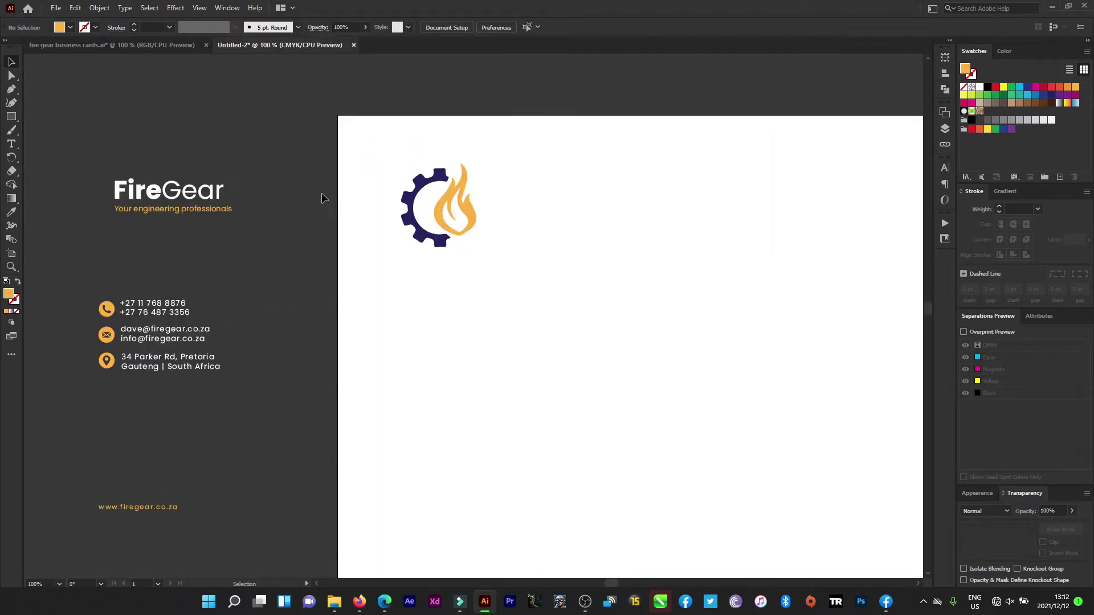
- Ungroup the logo and recolour the flame with the light blue C=70 M=15 swatch
click(454, 197)
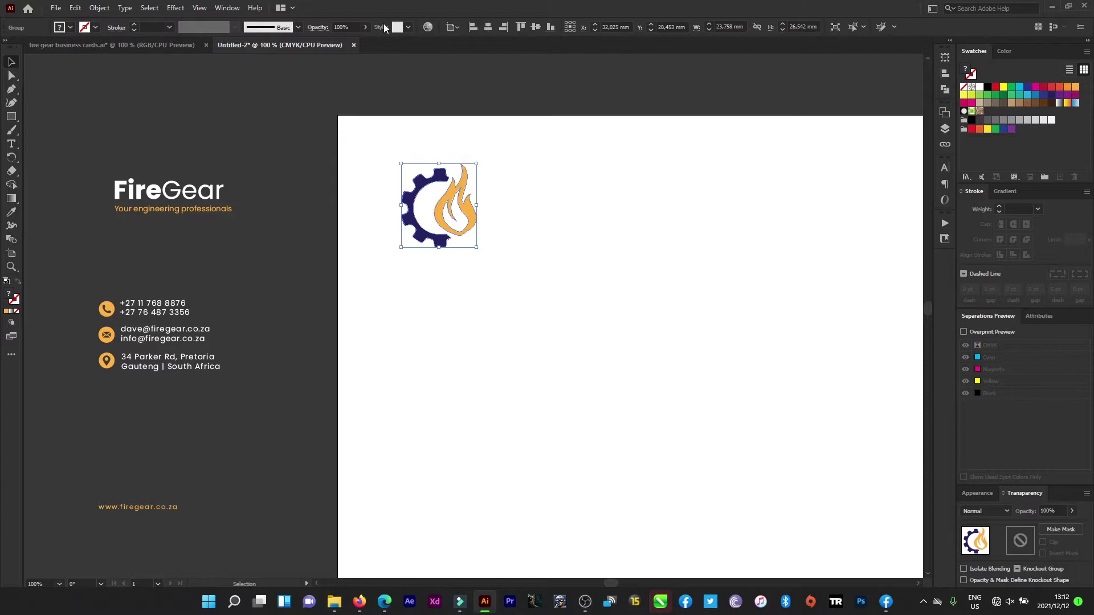
right_click(442, 220)
click(495, 318)
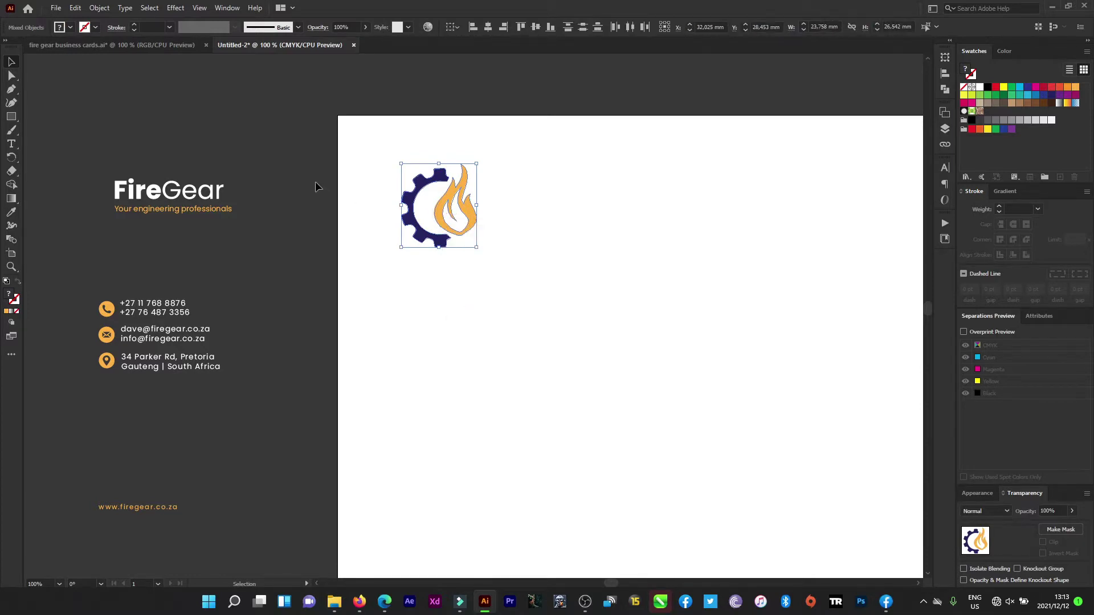
click(317, 186)
click(456, 208)
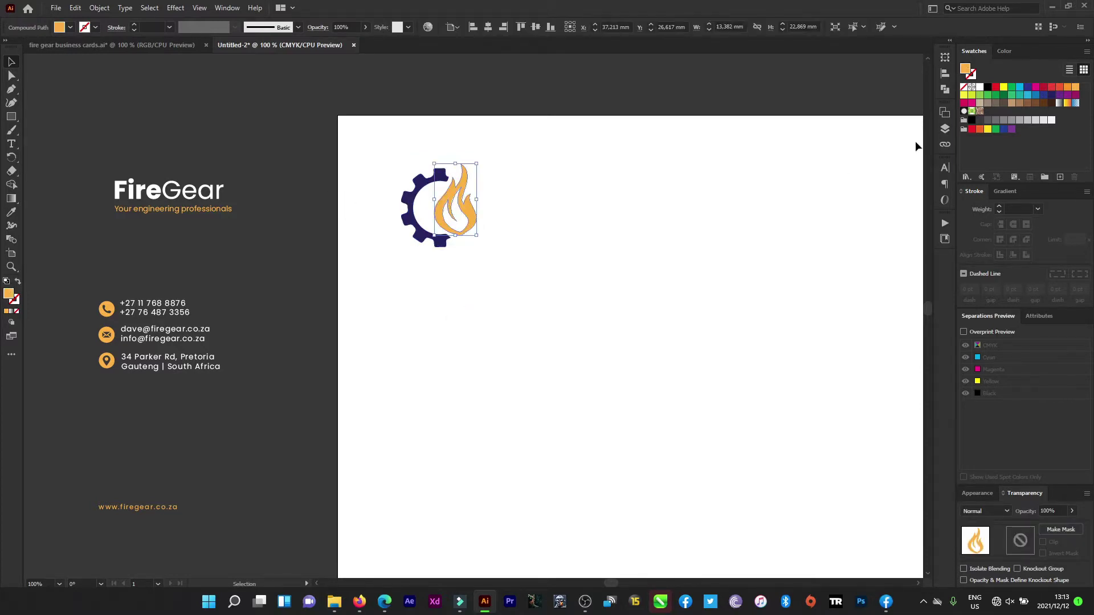
click(1028, 95)
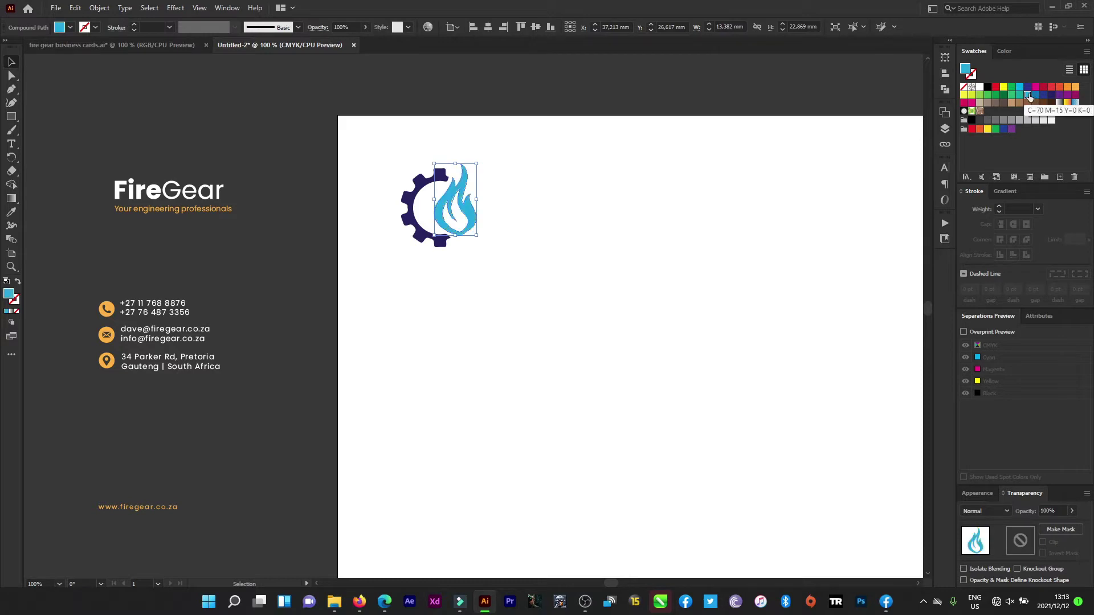
click(476, 108)
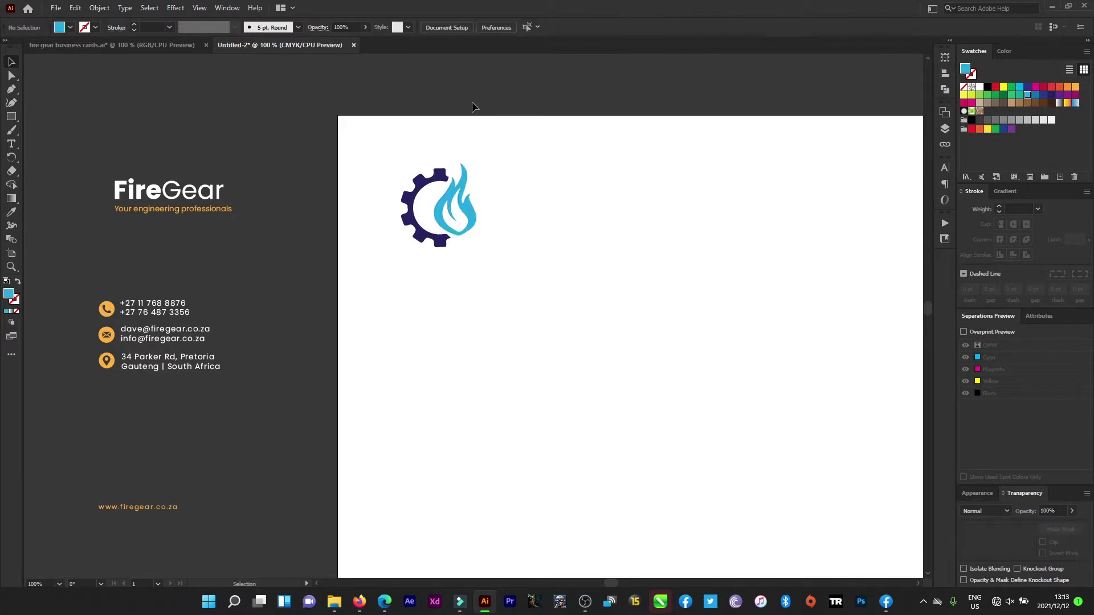
- Fill the FireGear wordmark dark navy and the tagline light blue
drag(89, 165, 256, 240)
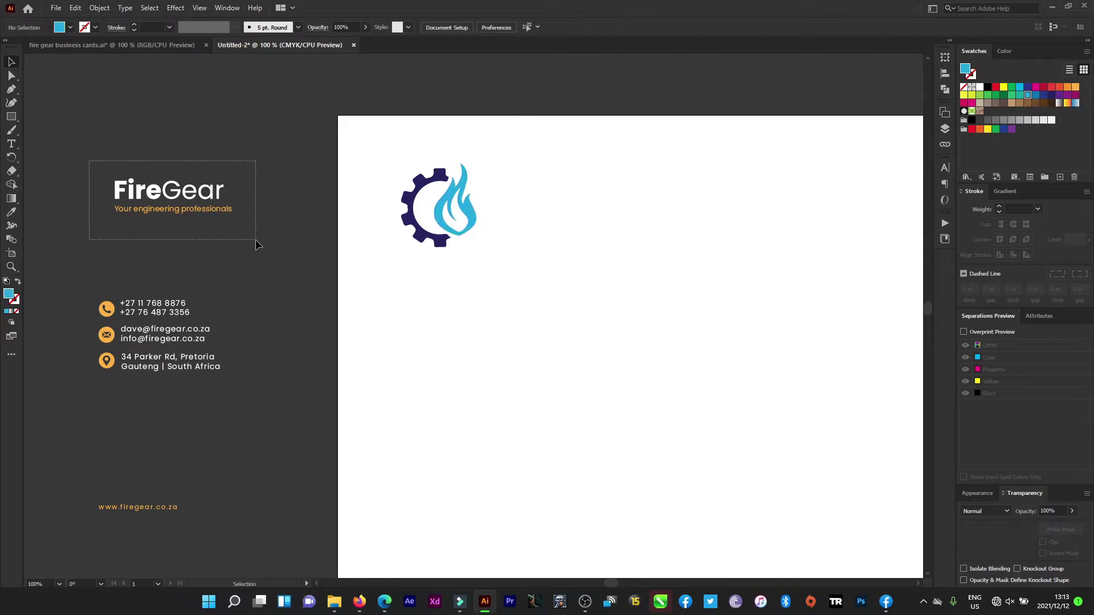
click(262, 126)
click(225, 190)
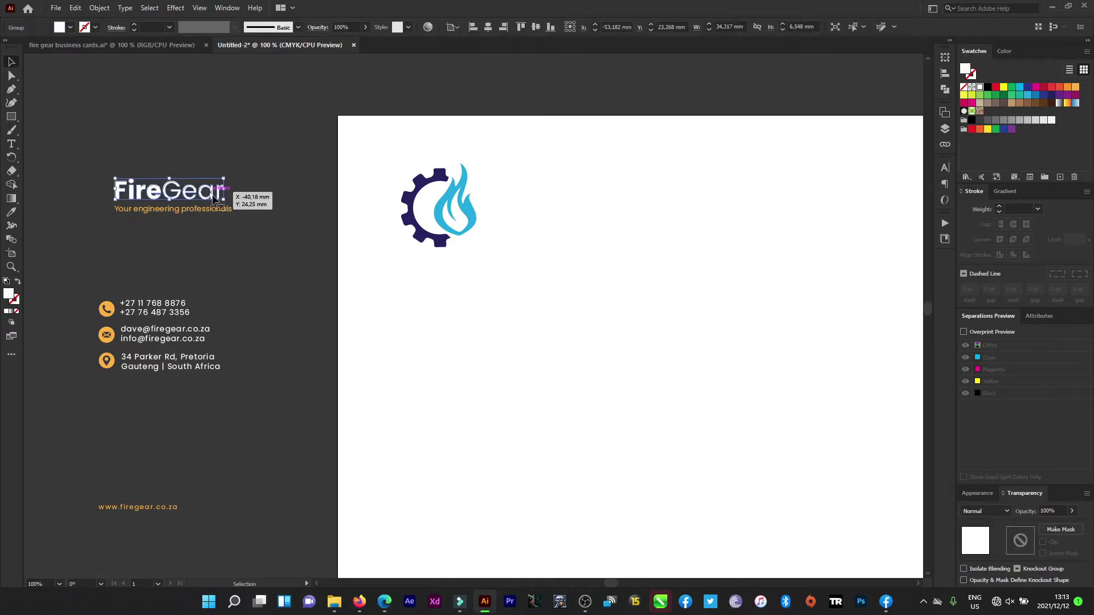
click(1052, 96)
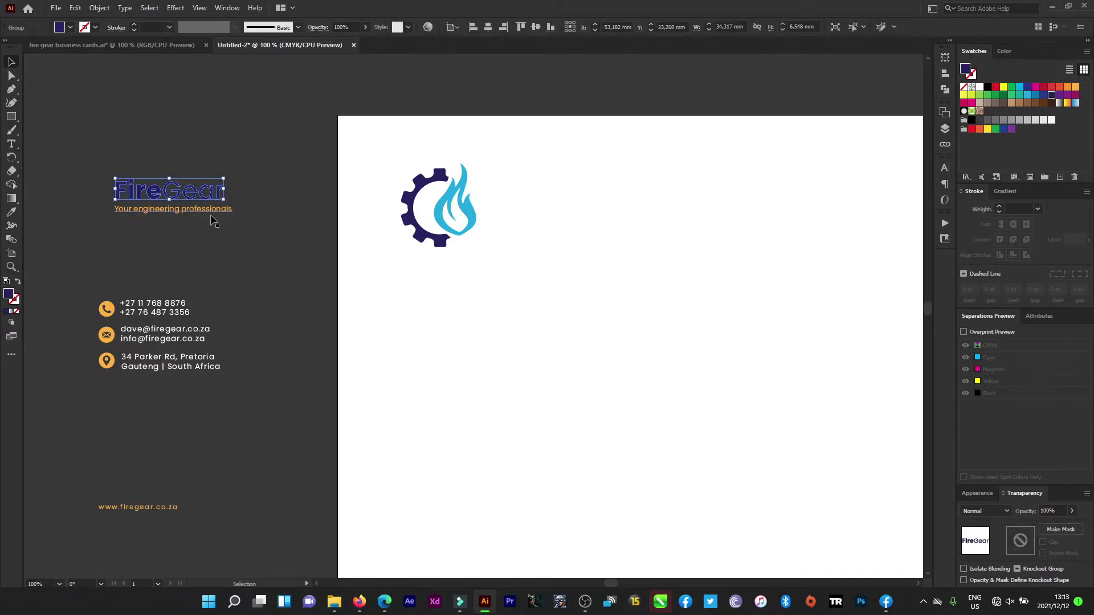
click(230, 210)
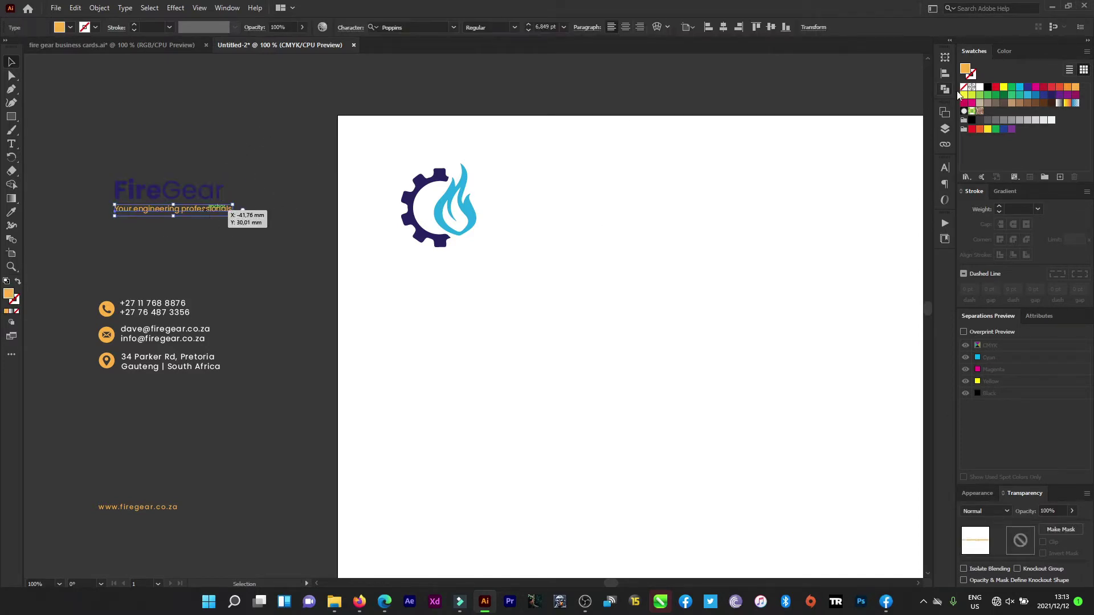
click(1036, 95)
- Place the wordmark beside the icon with the tagline directly beneath it
drag(59, 163, 249, 239)
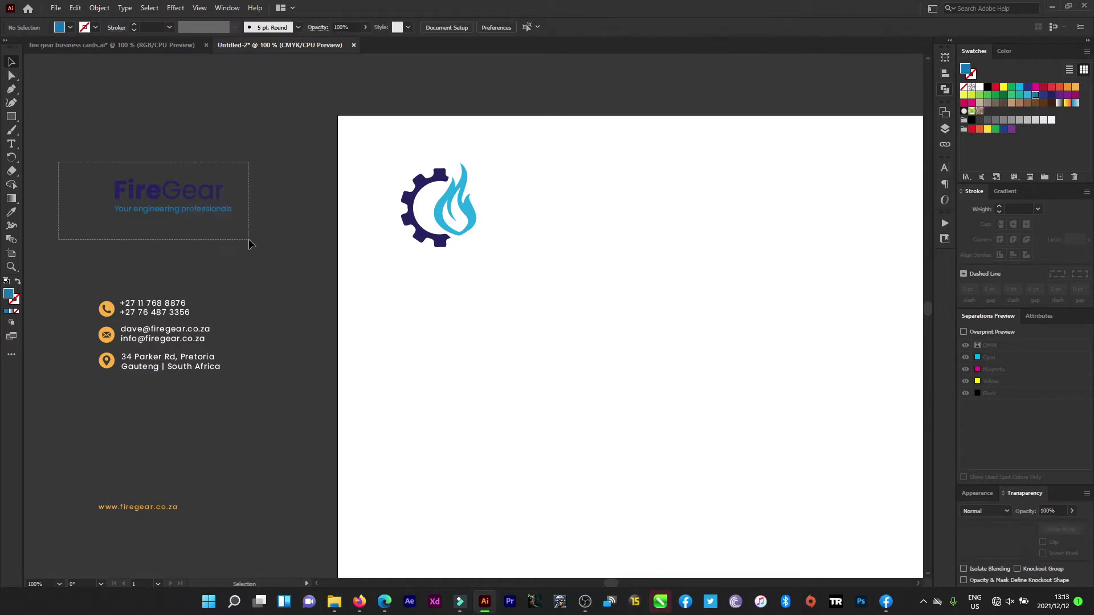
drag(169, 197, 441, 272)
click(291, 301)
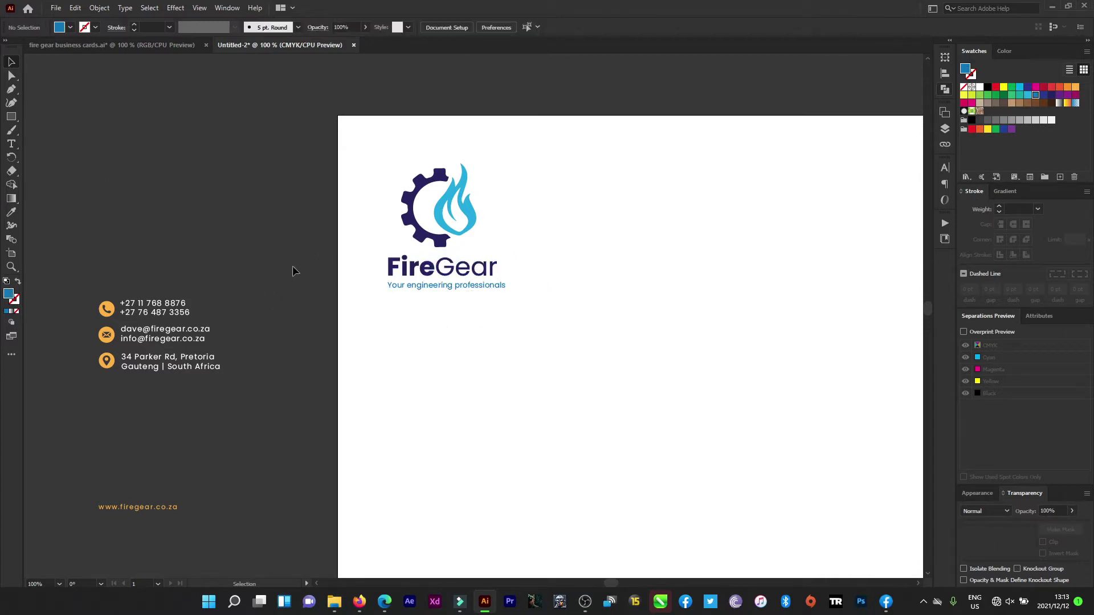
click(440, 278)
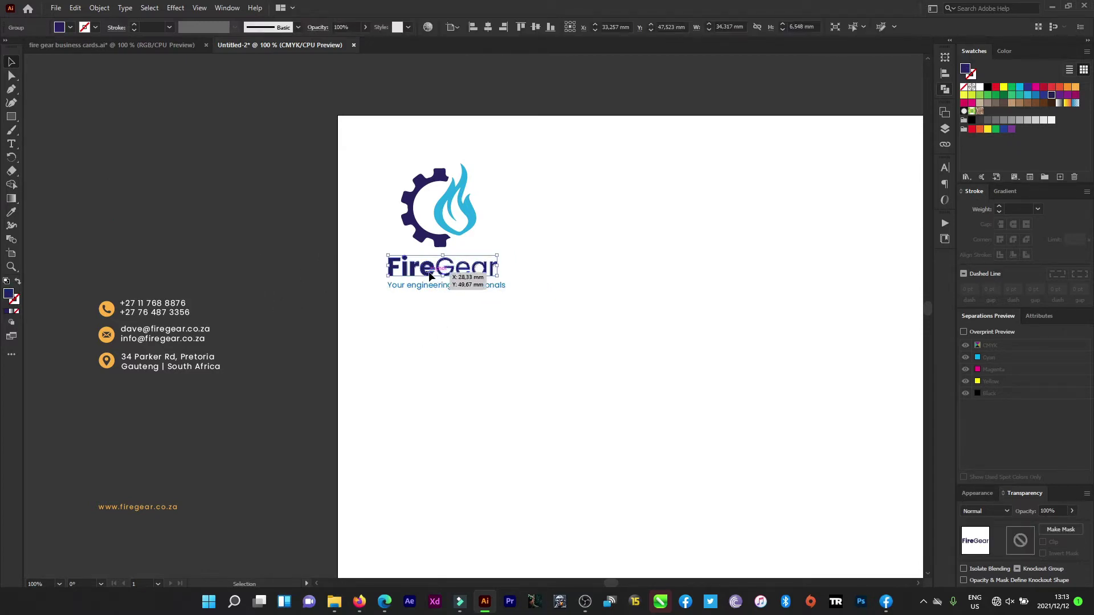
drag(425, 270, 526, 205)
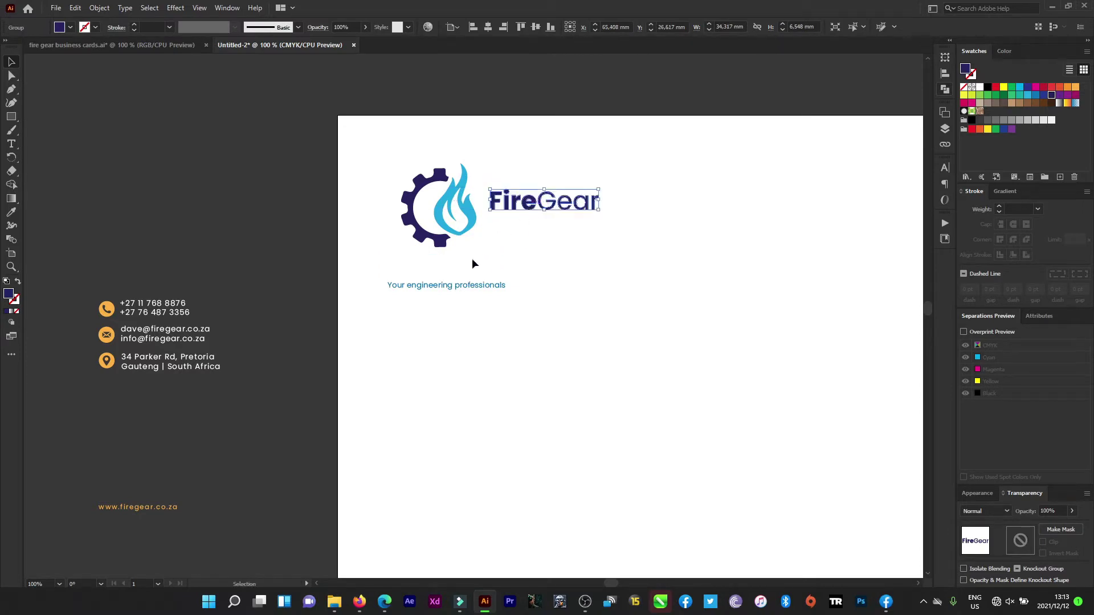
click(458, 287)
drag(458, 289, 557, 220)
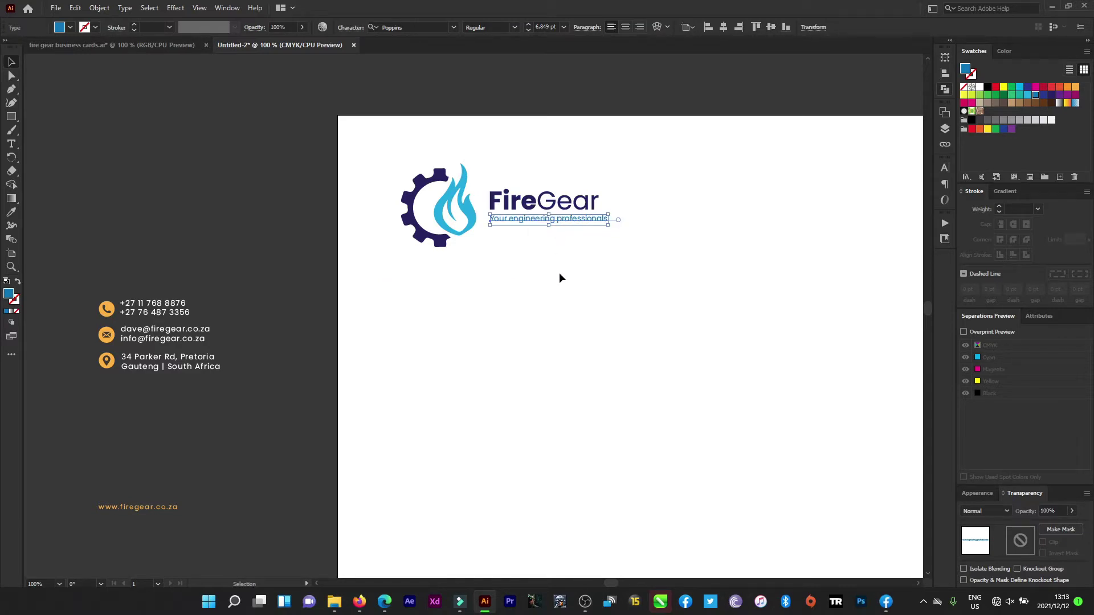
click(563, 112)
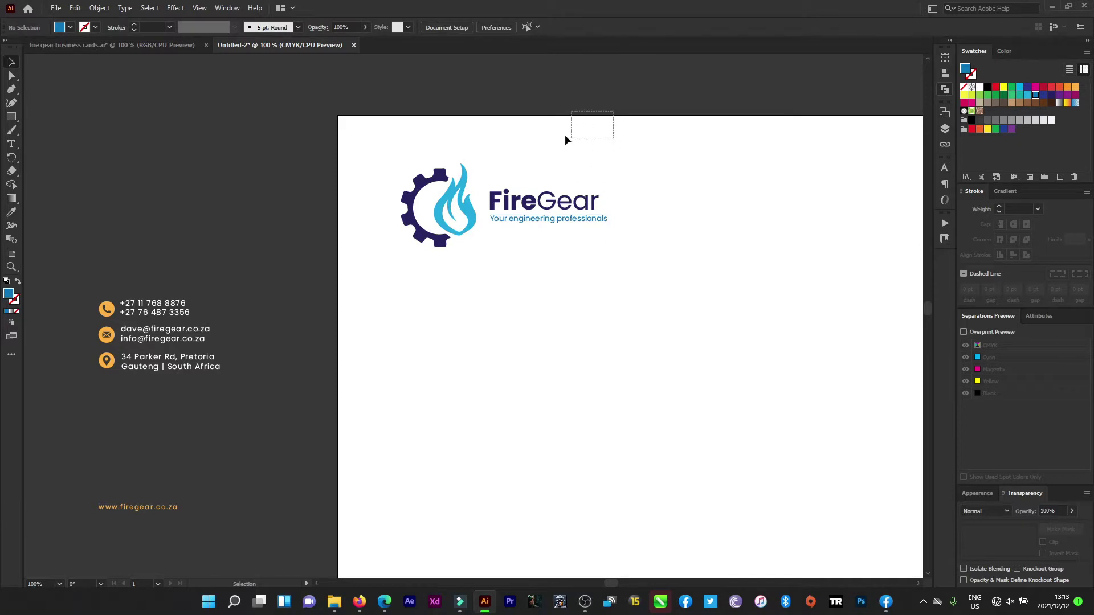
- Shrink the gear-and-flame icon to about 70 percent and move it closer to FireGear
drag(411, 179, 488, 254)
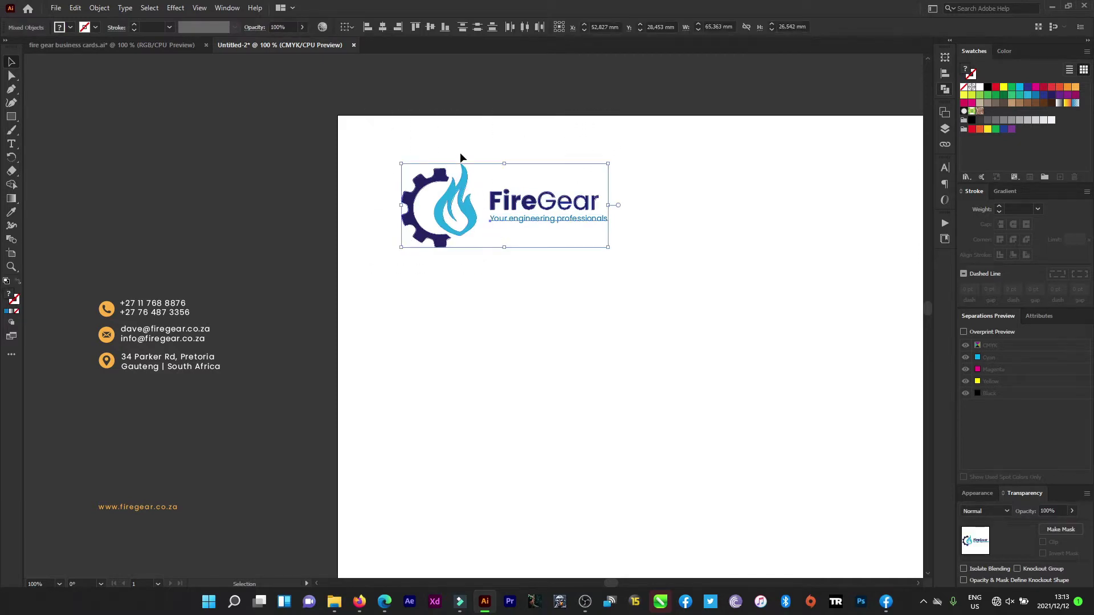
drag(377, 95, 465, 231)
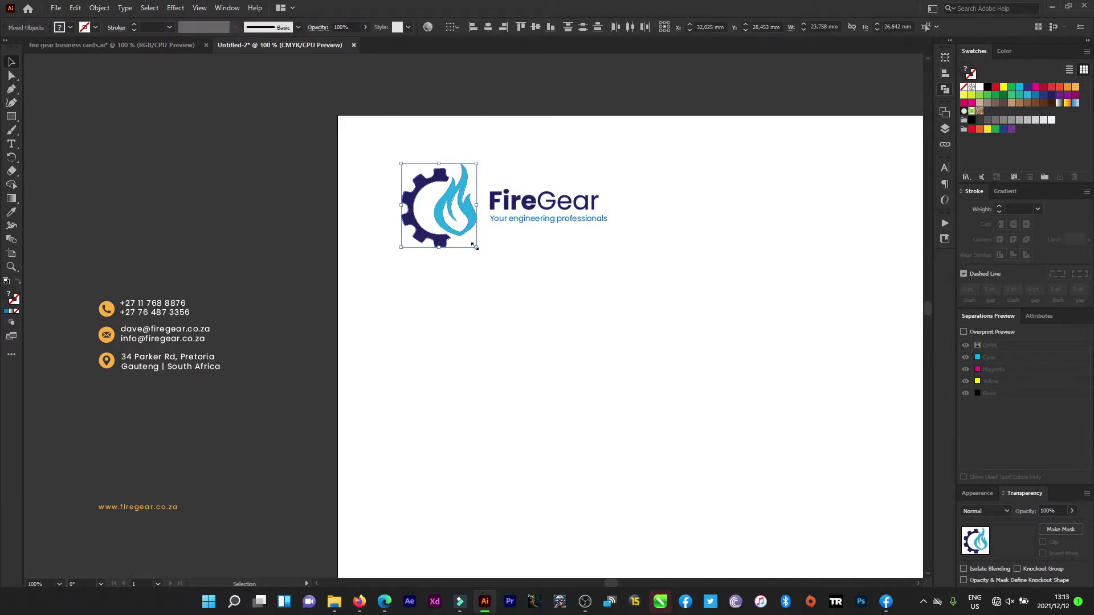
drag(476, 247, 454, 222)
drag(446, 197, 466, 207)
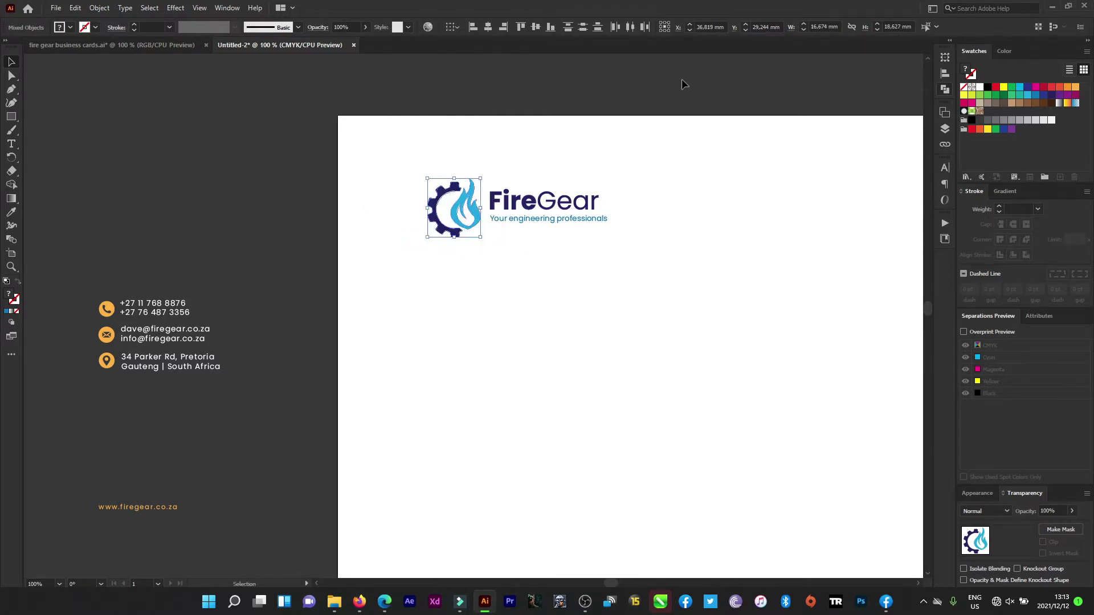
- Group the gear and flame shapes together
click(675, 117)
click(462, 211)
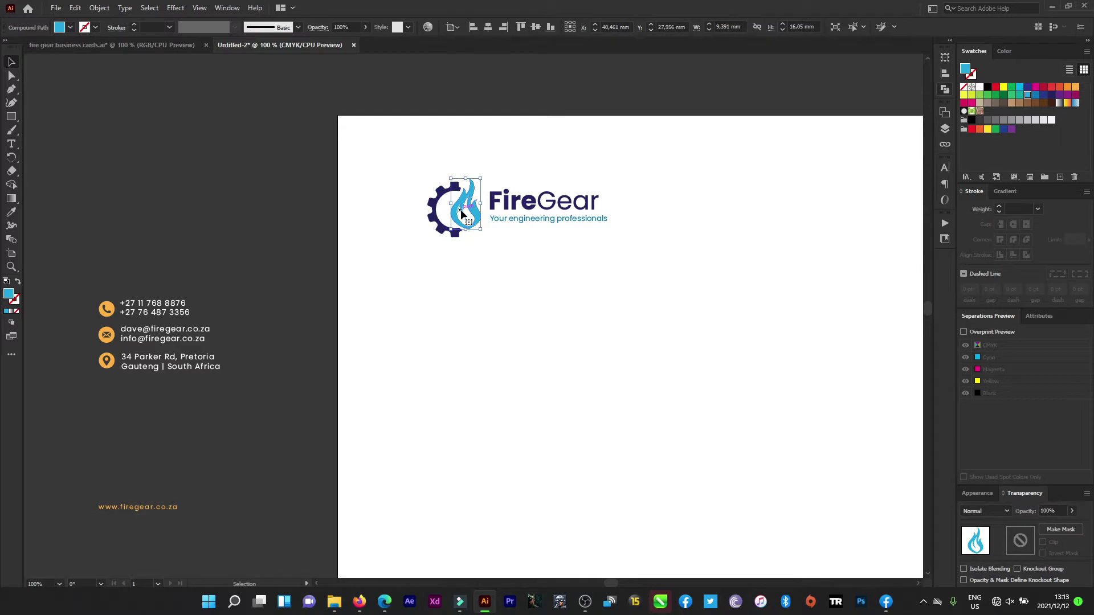
drag(416, 106, 453, 227)
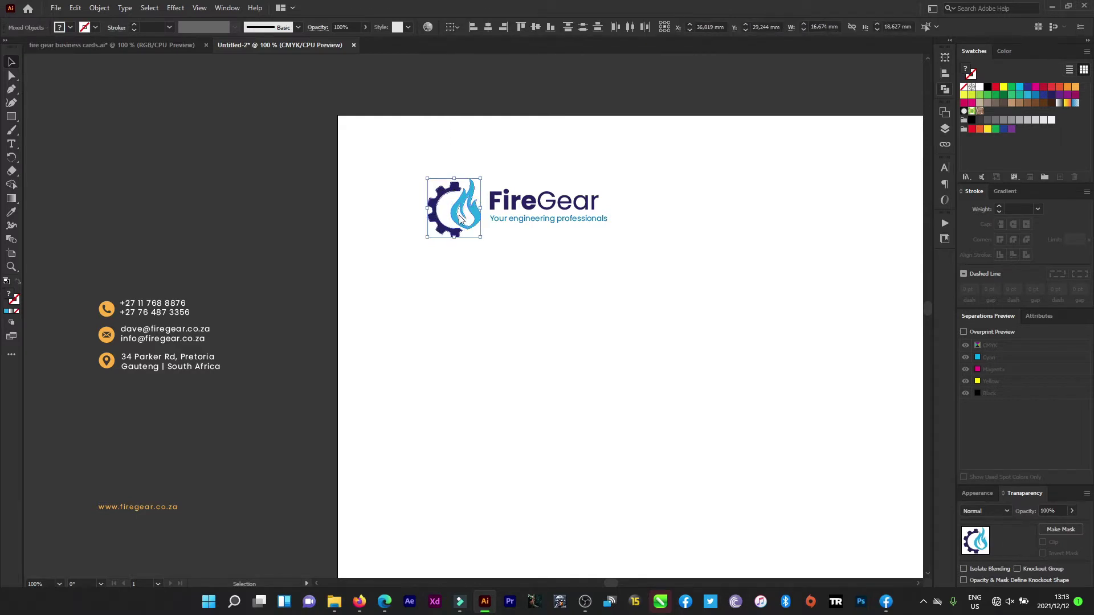
right_click(459, 217)
click(490, 306)
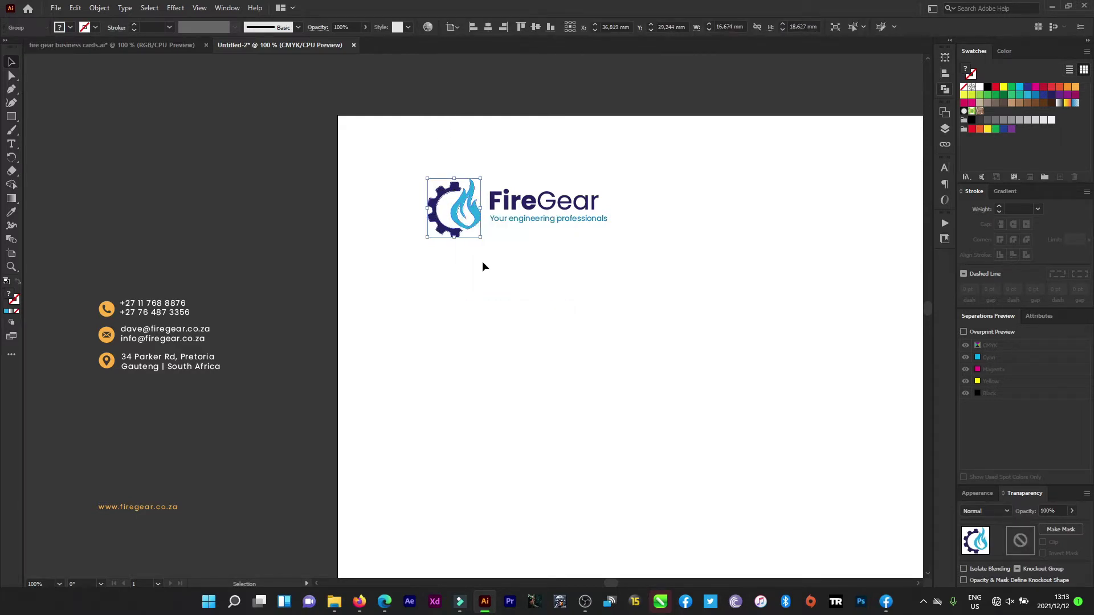
- Move the whole logo lockup up and left into the page's top-left corner
mouse_move(310, 152)
mouse_down()
mouse_move(654, 241)
mouse_move(670, 266)
mouse_up()
drag(522, 200, 470, 177)
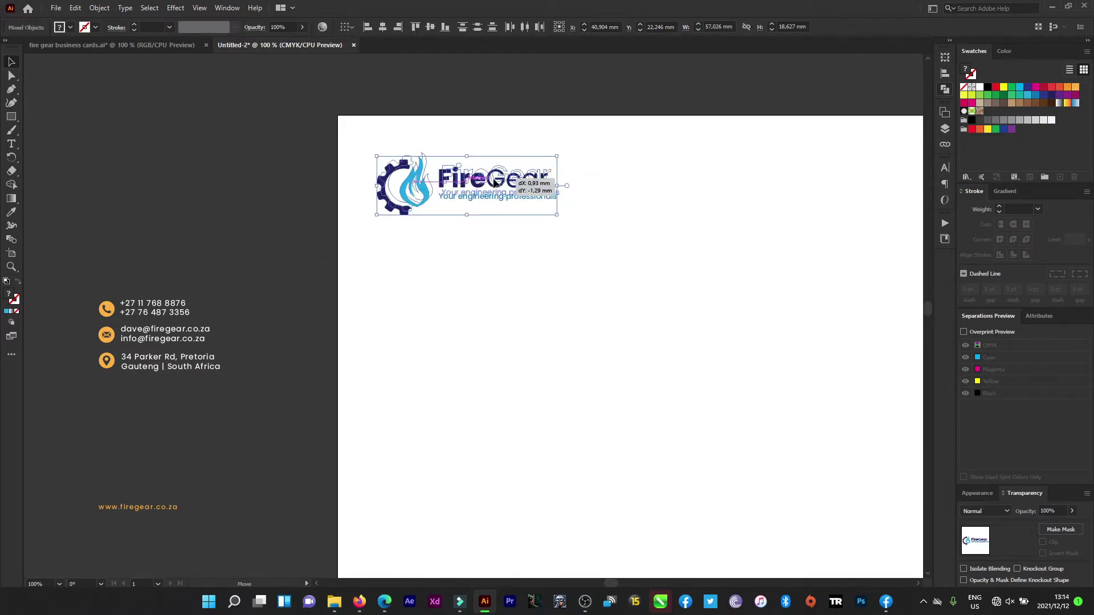
click(241, 239)
scroll(241, 240, down, 1)
scroll(241, 239, up, 1)
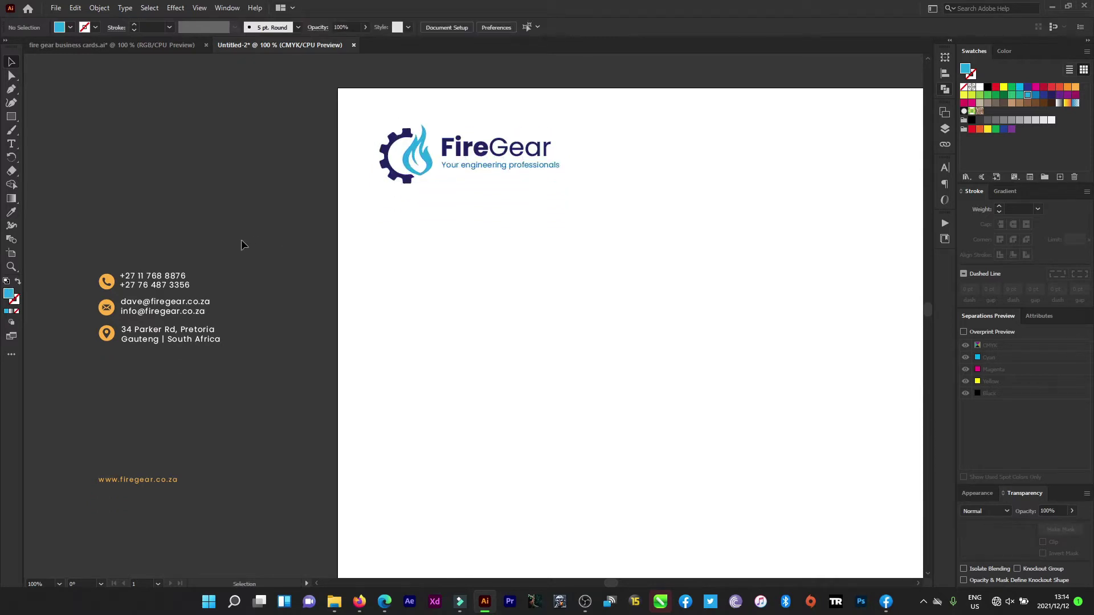
alt+scroll(241, 240, down, 1)
alt+scroll(241, 241, down, 1)
alt+scroll(241, 240, down, 1)
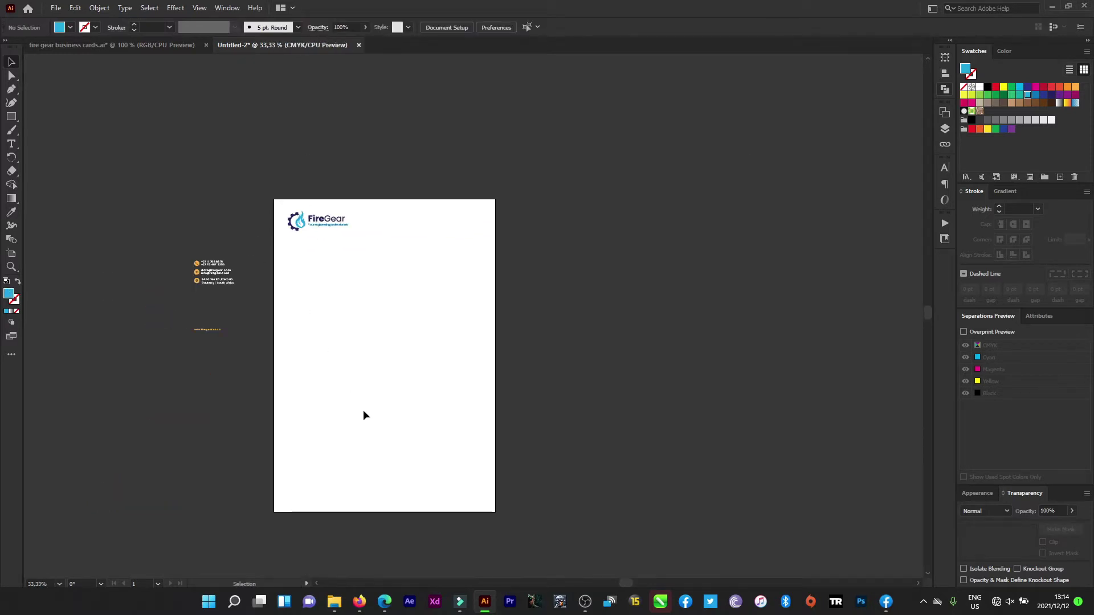
alt+scroll(361, 406, up, 1)
alt+scroll(361, 365, down, 1)
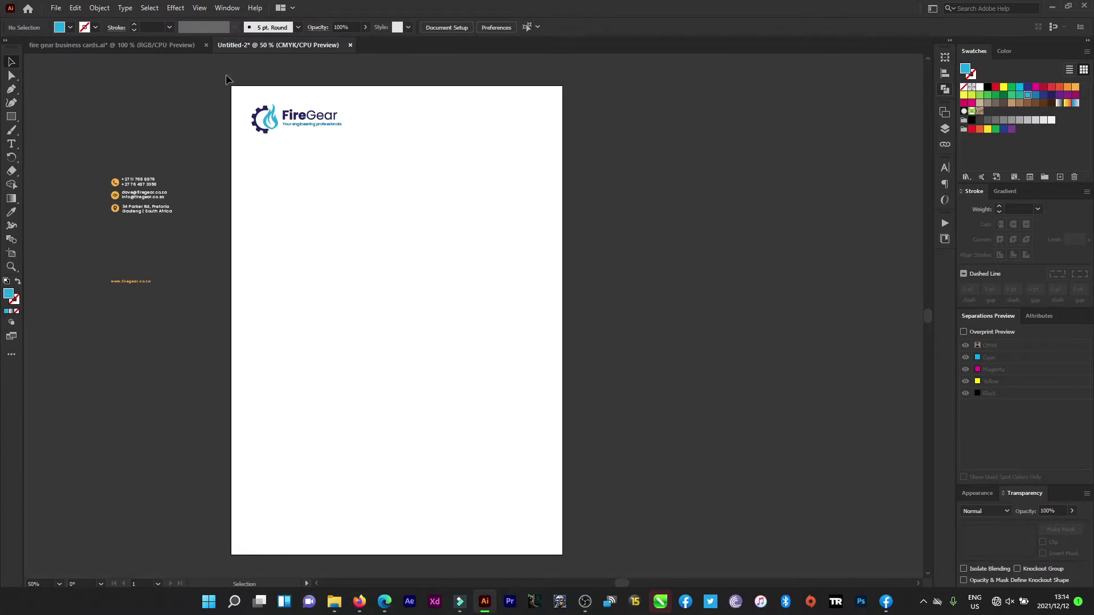
mouse_move(226, 78)
mouse_down()
mouse_move(375, 150)
mouse_move(361, 139)
mouse_up()
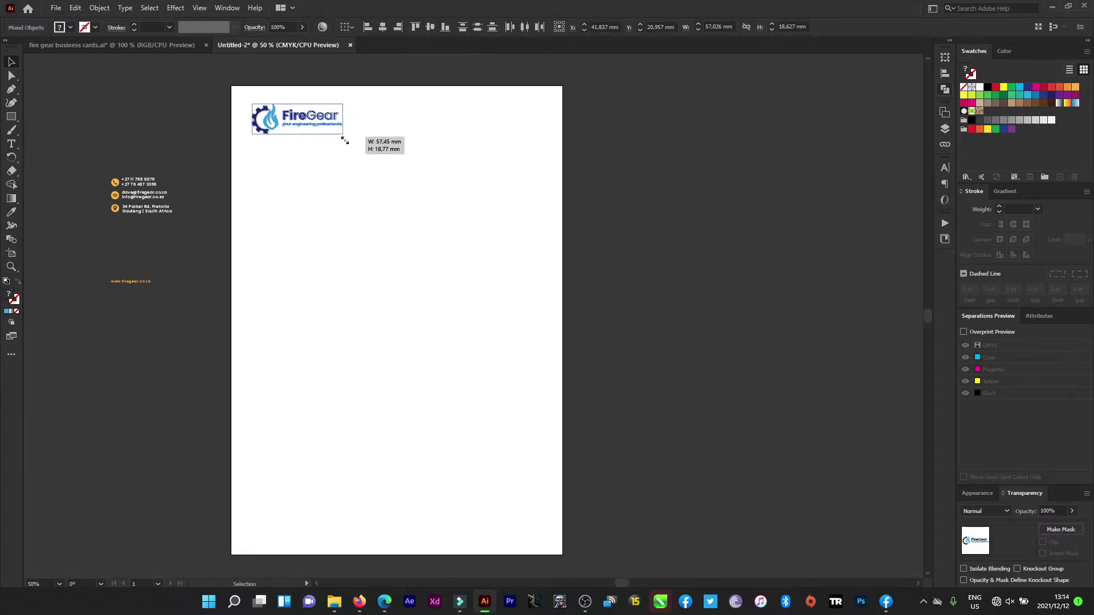
click(689, 228)
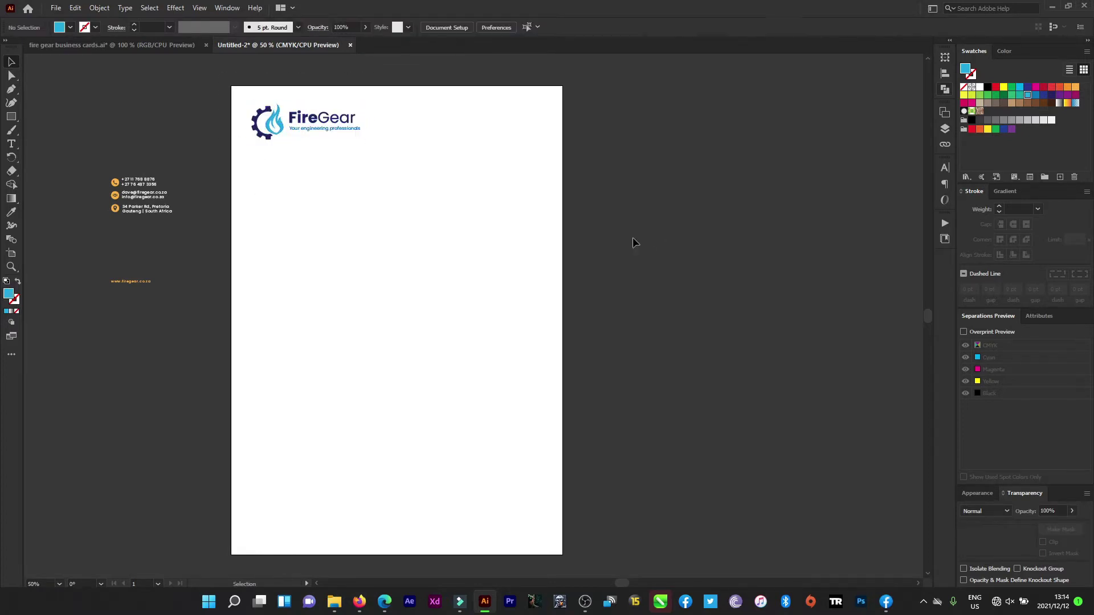
- Choose the Pen tool, show the grid, and start a path at the page's right edge
right_click(9, 118)
click(8, 107)
click(10, 89)
click(198, 8)
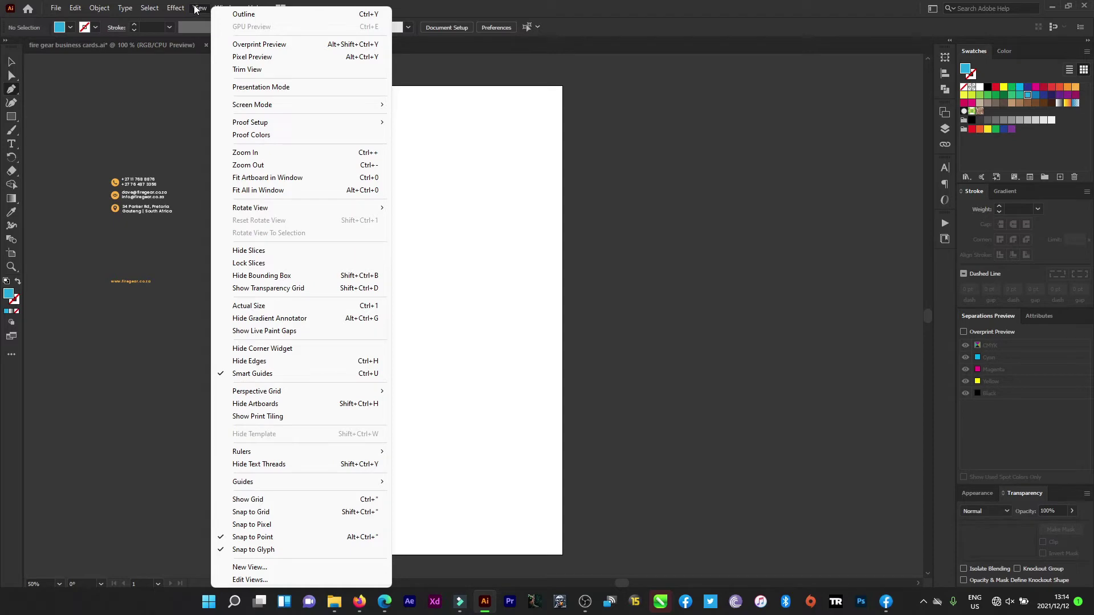
click(273, 499)
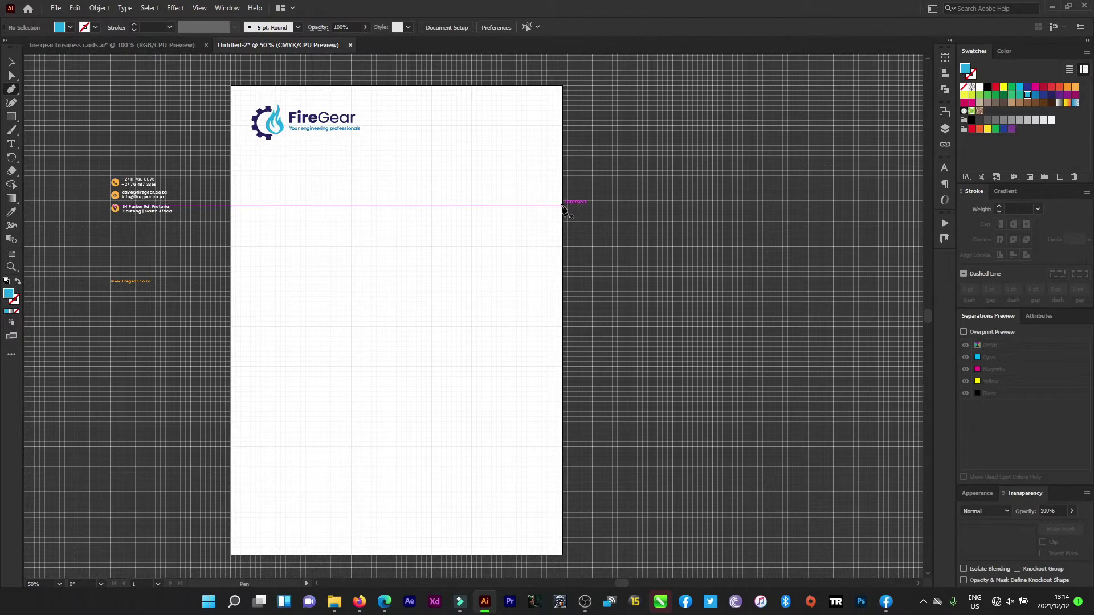
click(563, 206)
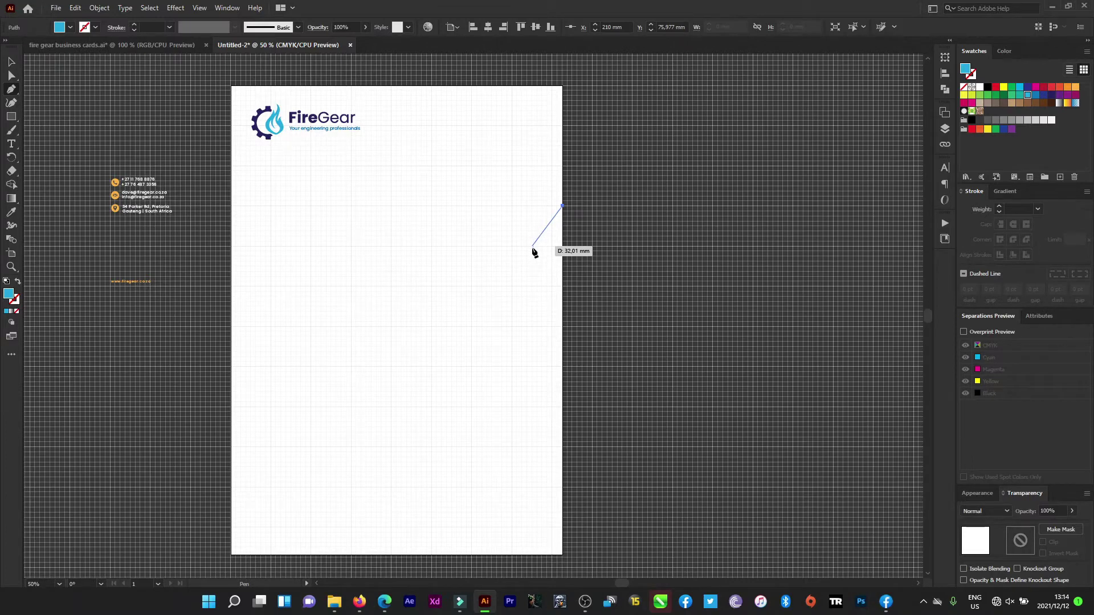
- Place Pen points inward from the right edge down to the page bottom
alt+scroll(542, 249, up, 2)
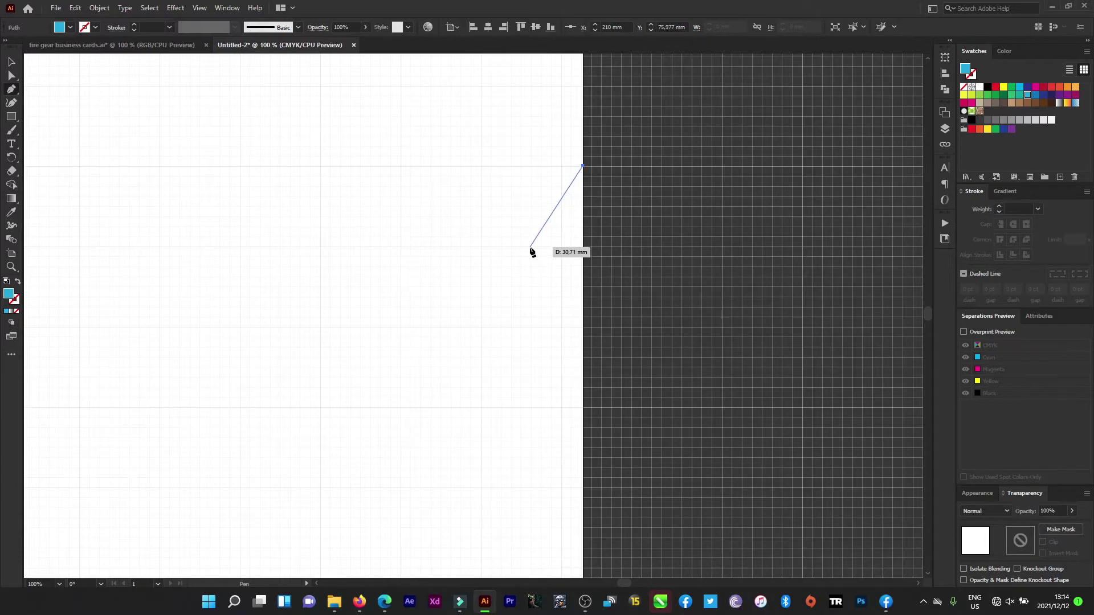
click(530, 248)
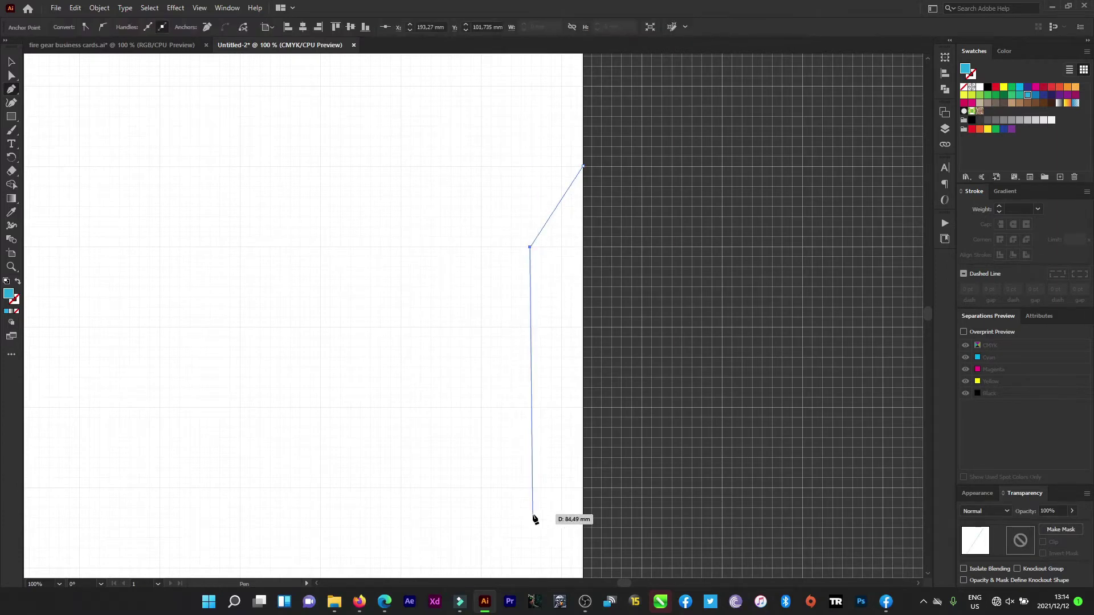
click(526, 491)
alt+scroll(528, 493, down, 4)
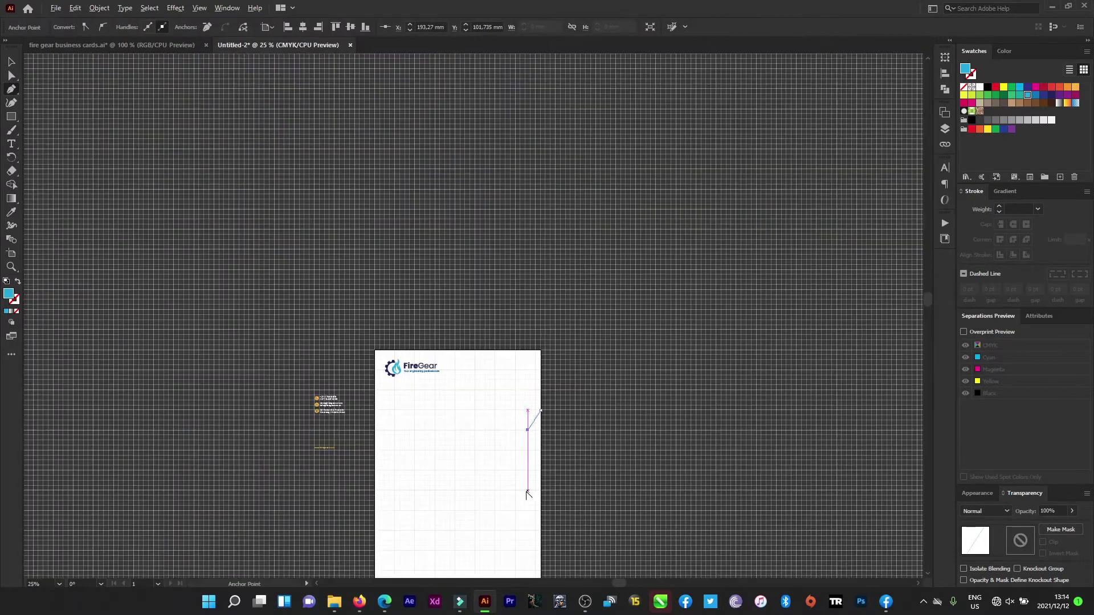
scroll(524, 456, down, 2)
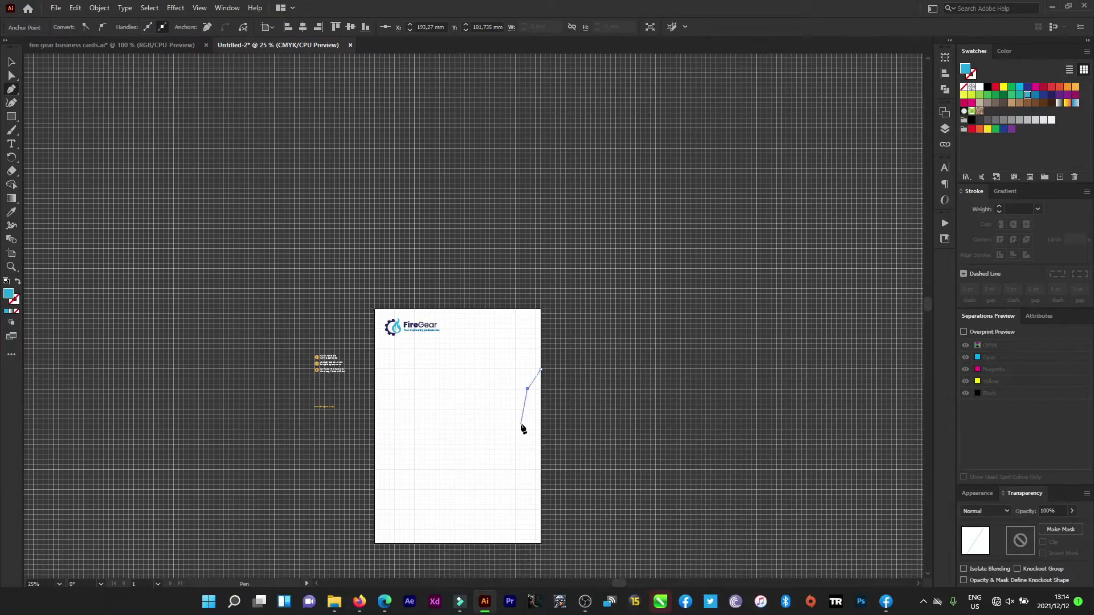
click(527, 529)
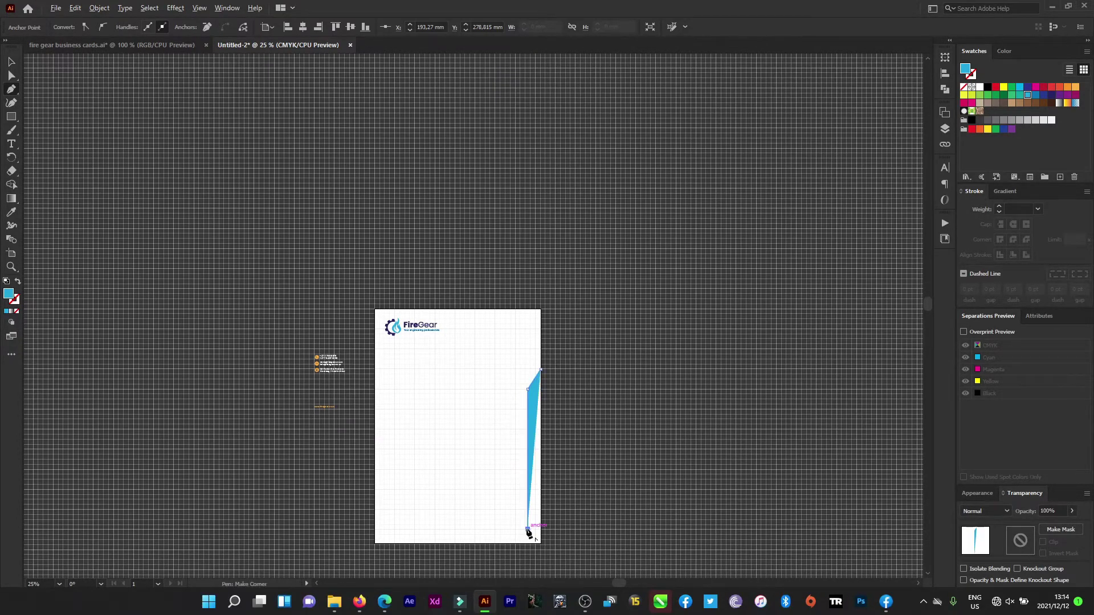
- Close the slanted strip on the right edge and select the finished light-blue shape
scroll(528, 533, up, 2)
scroll(528, 533, up, 1)
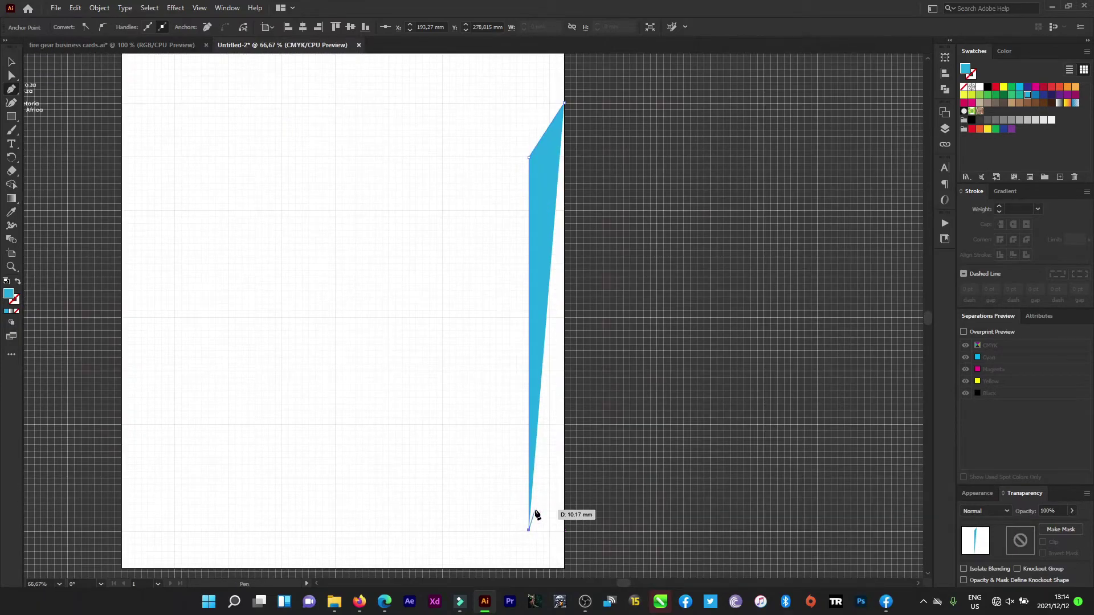
click(564, 479)
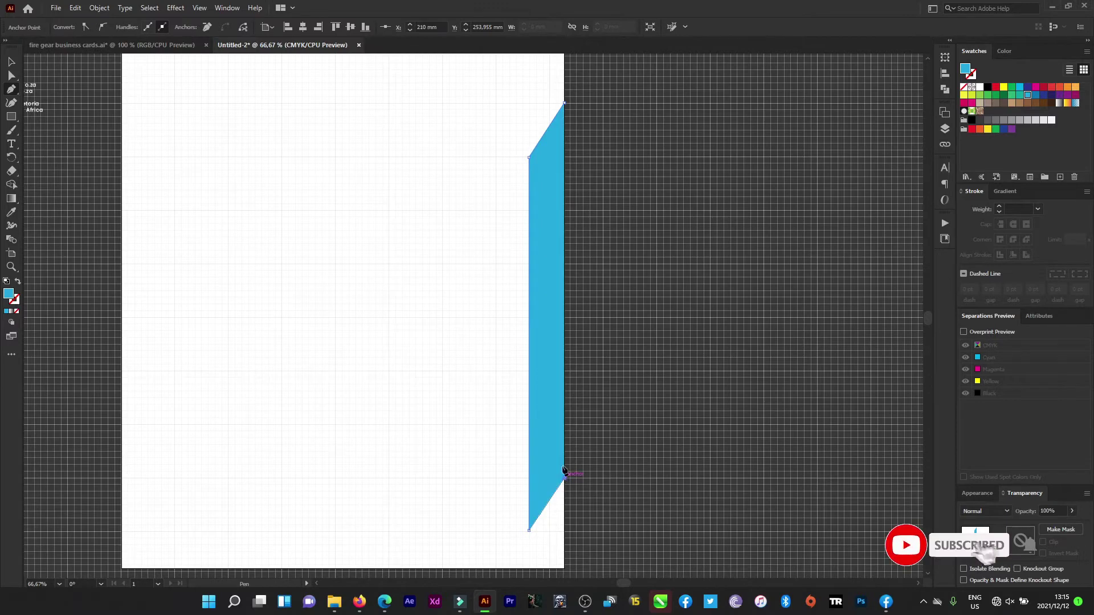
click(565, 103)
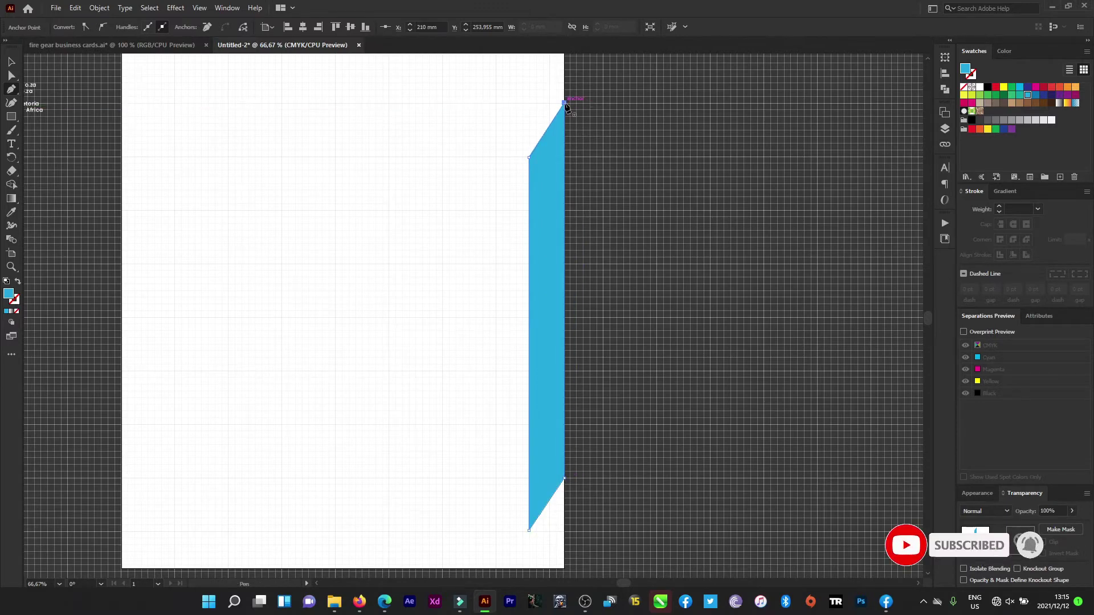
click(11, 61)
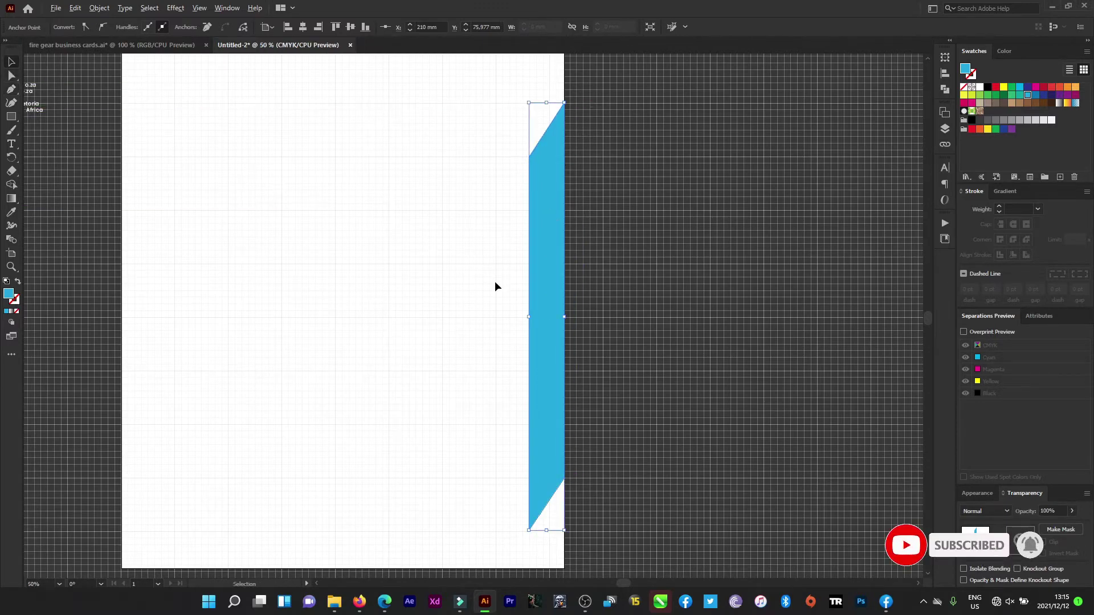
scroll(494, 281, down, 2)
scroll(562, 234, up, 1)
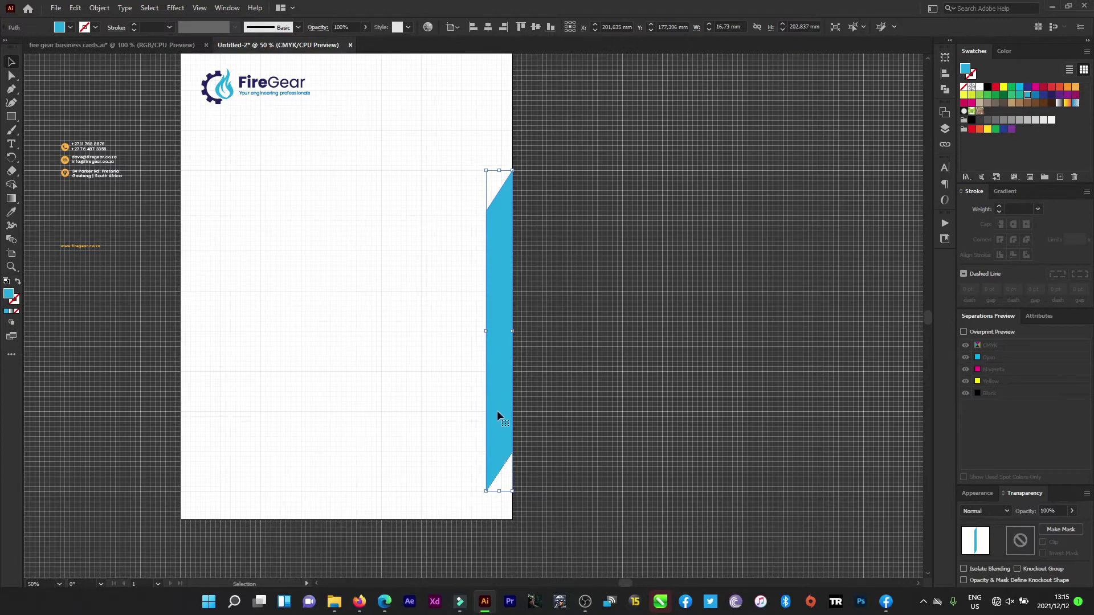
click(71, 8)
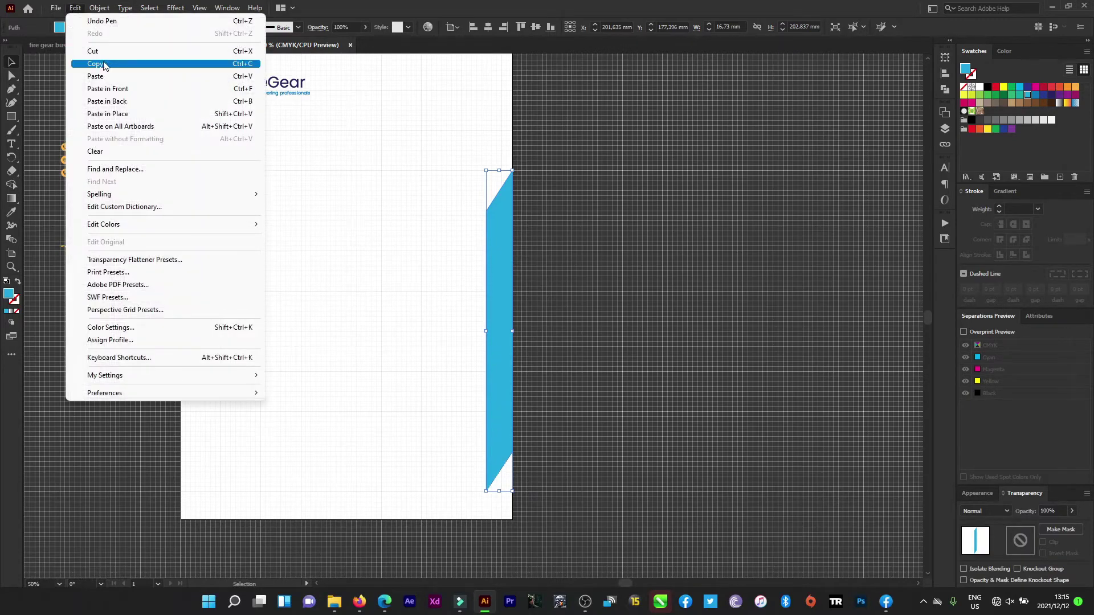
- Copy and paste the blue strip, then stretch the copy taller and wider
click(106, 63)
click(75, 8)
click(96, 76)
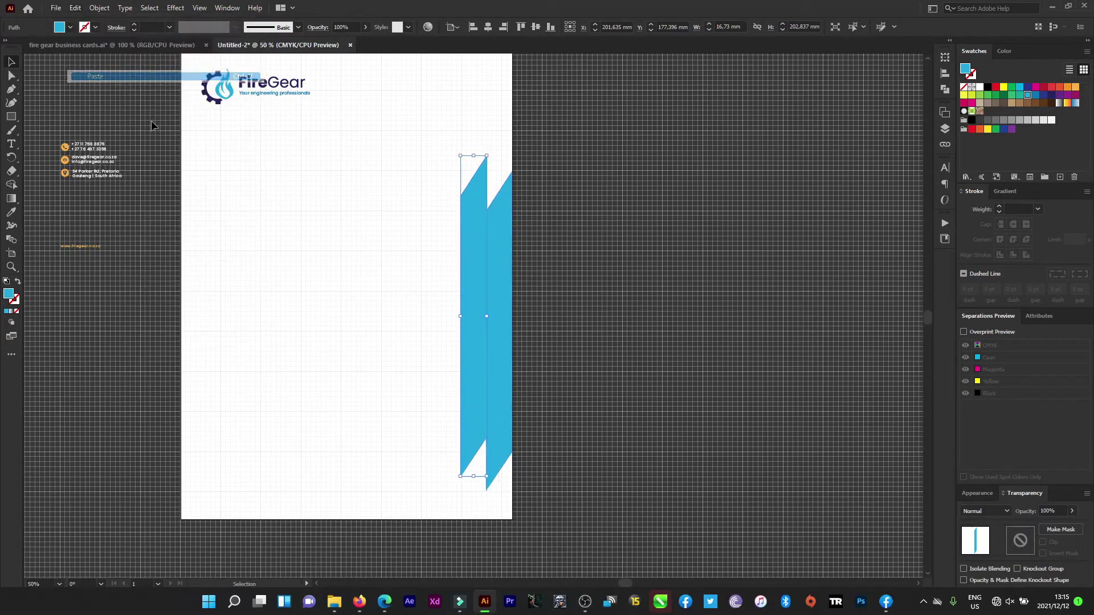
mouse_move(469, 268)
mouse_down()
mouse_move(489, 359)
mouse_move(566, 364)
mouse_up()
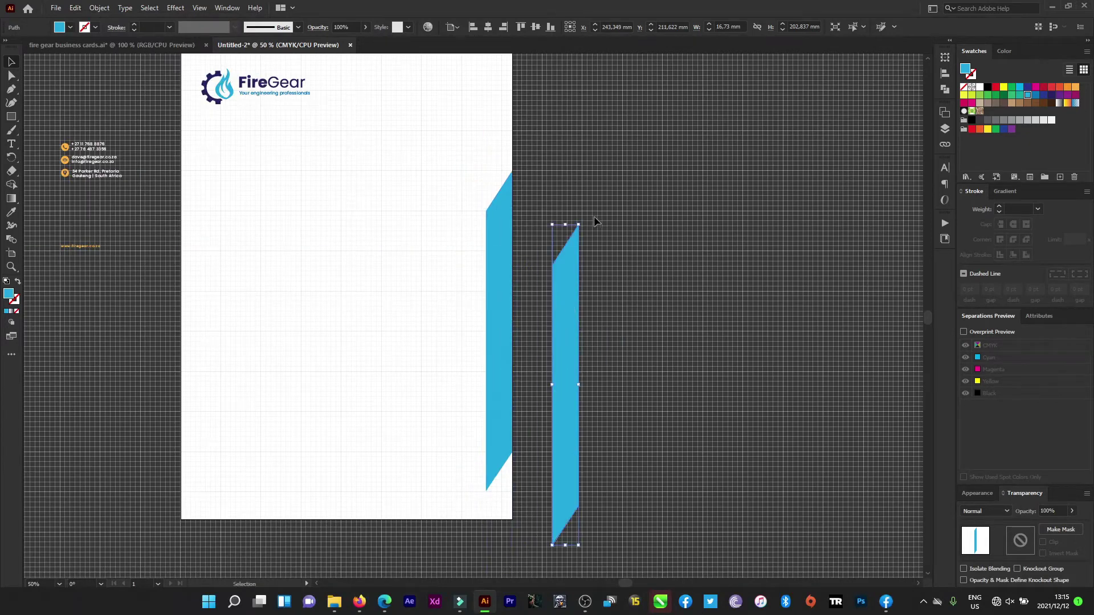
drag(581, 224, 634, 159)
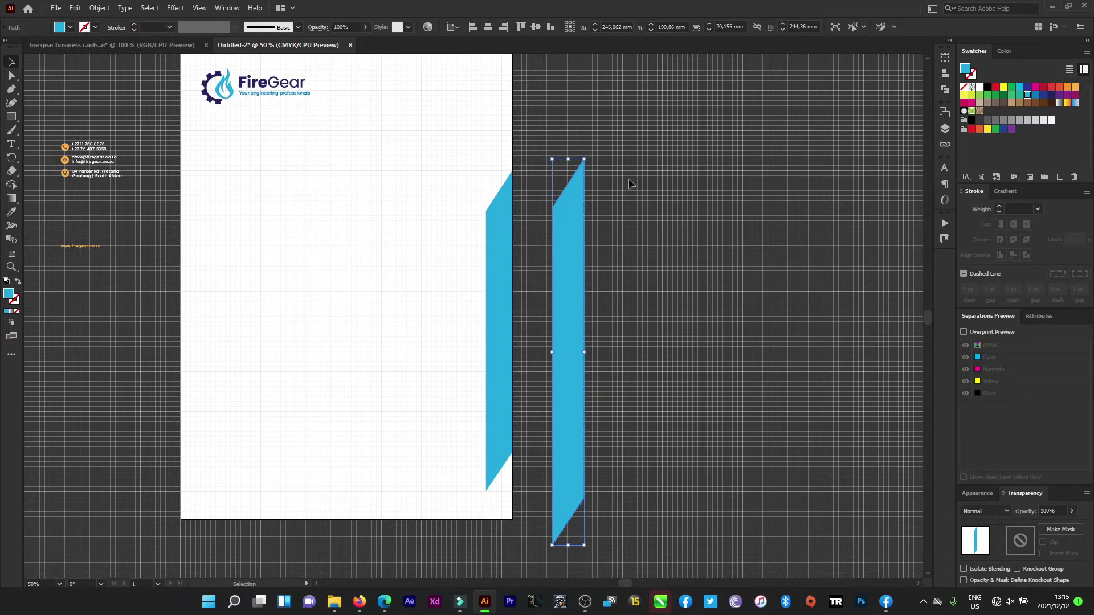
- Position the copy on the page's right edge and colour it dark navy
scroll(543, 214, down, 1)
scroll(494, 259, down, 2)
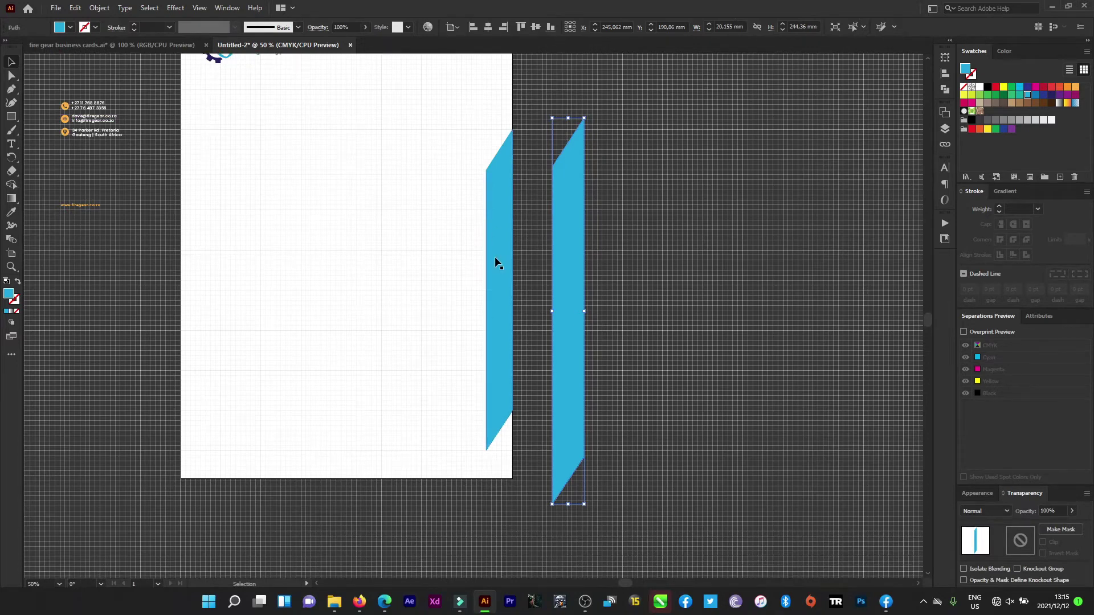
scroll(494, 262, down, 2)
drag(555, 228, 496, 401)
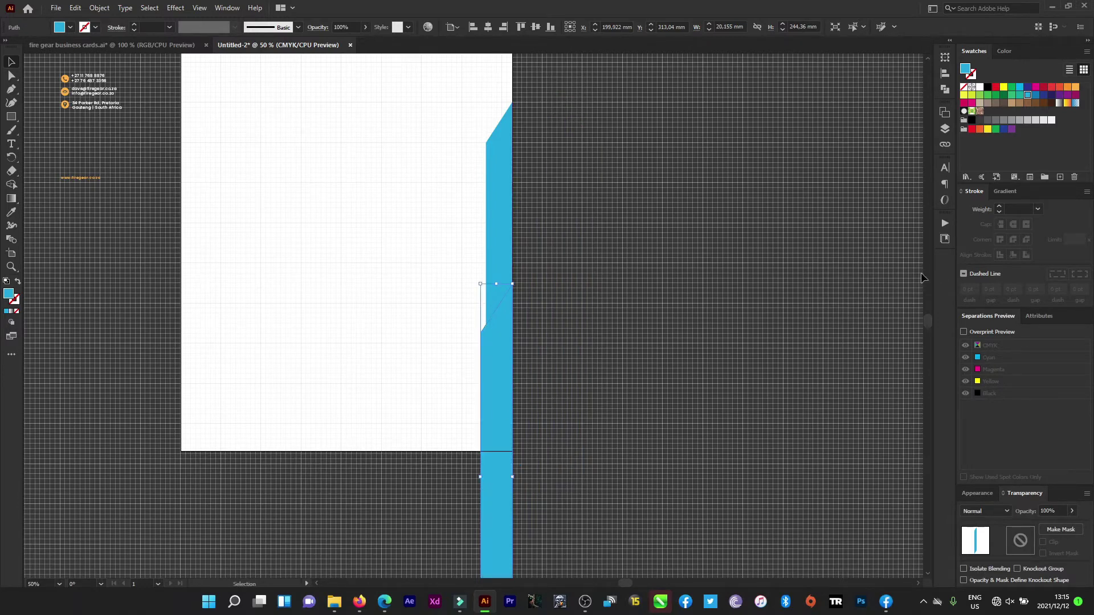
click(1050, 95)
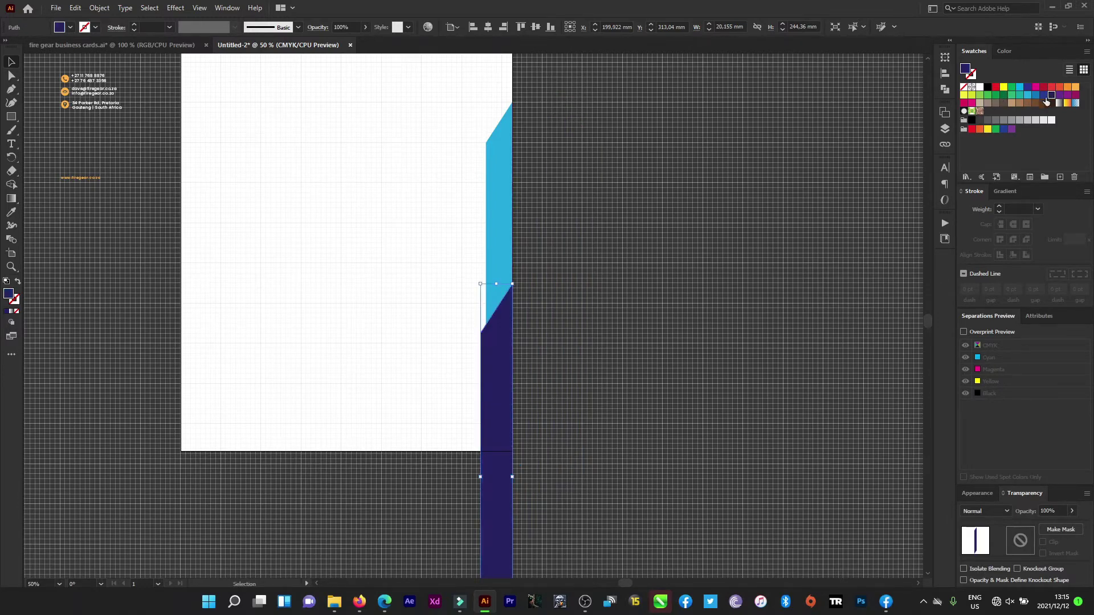
- Bring the light-blue strip in front of the navy copy
click(497, 227)
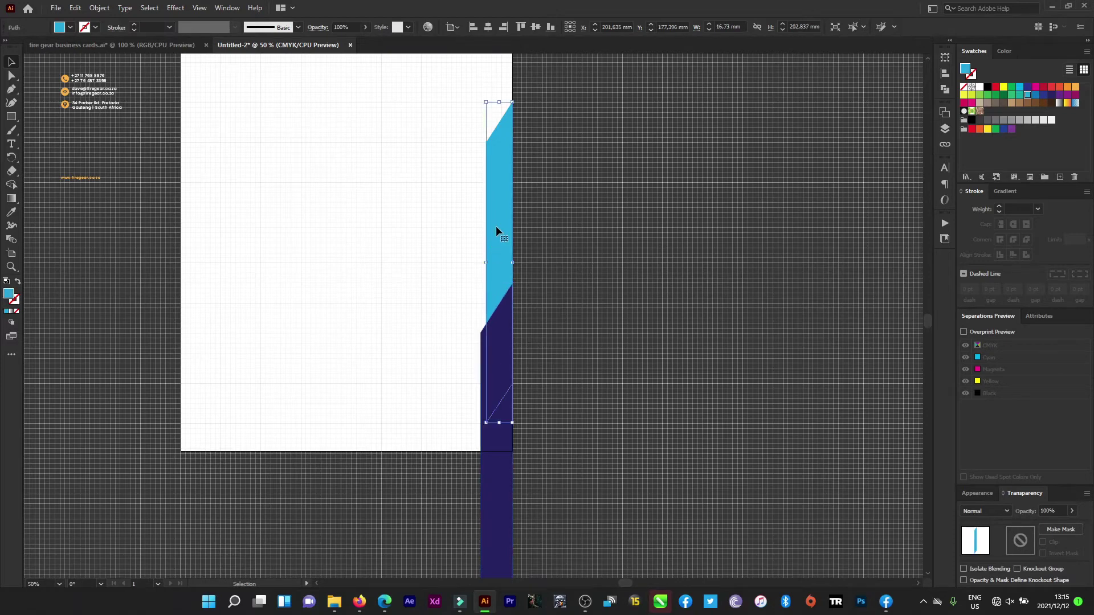
right_click(496, 227)
mouse_move(530, 439)
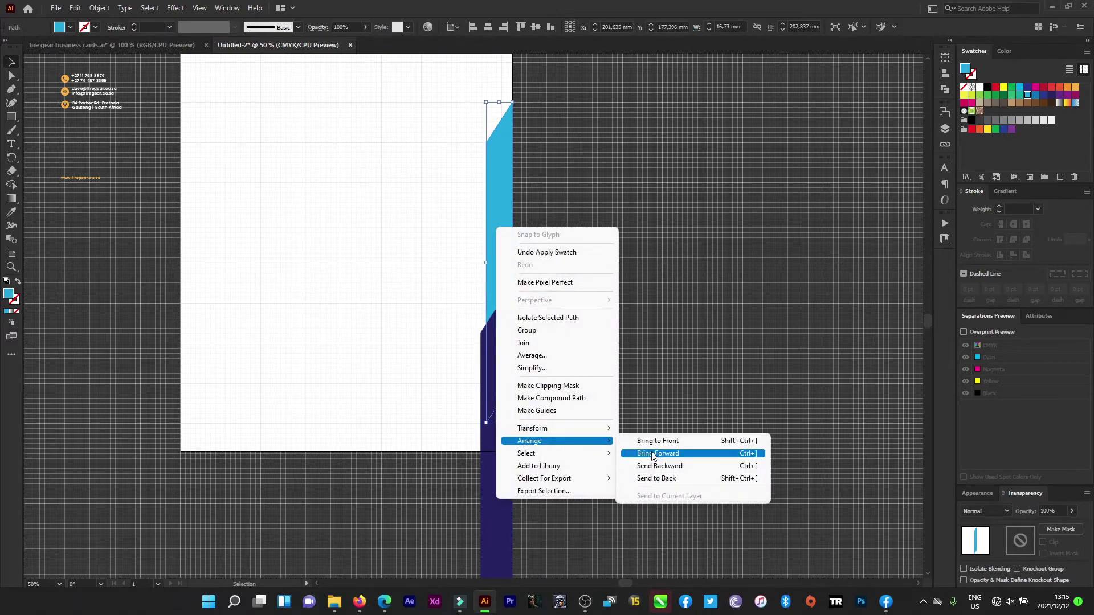
click(653, 453)
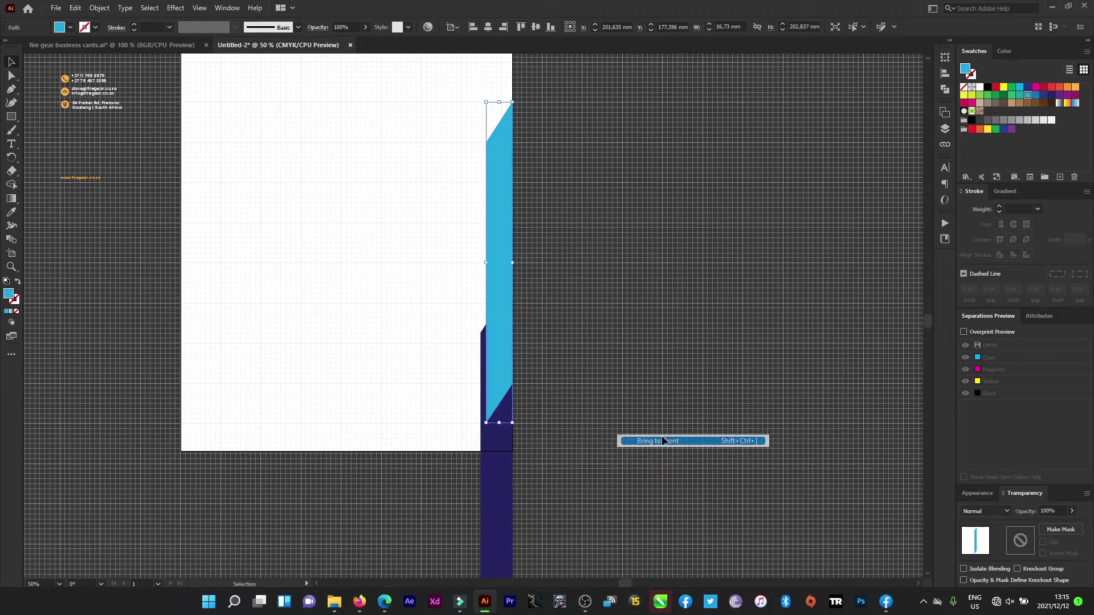
click(597, 295)
- Shift the navy shape slightly left and stretch it higher up the page
click(501, 444)
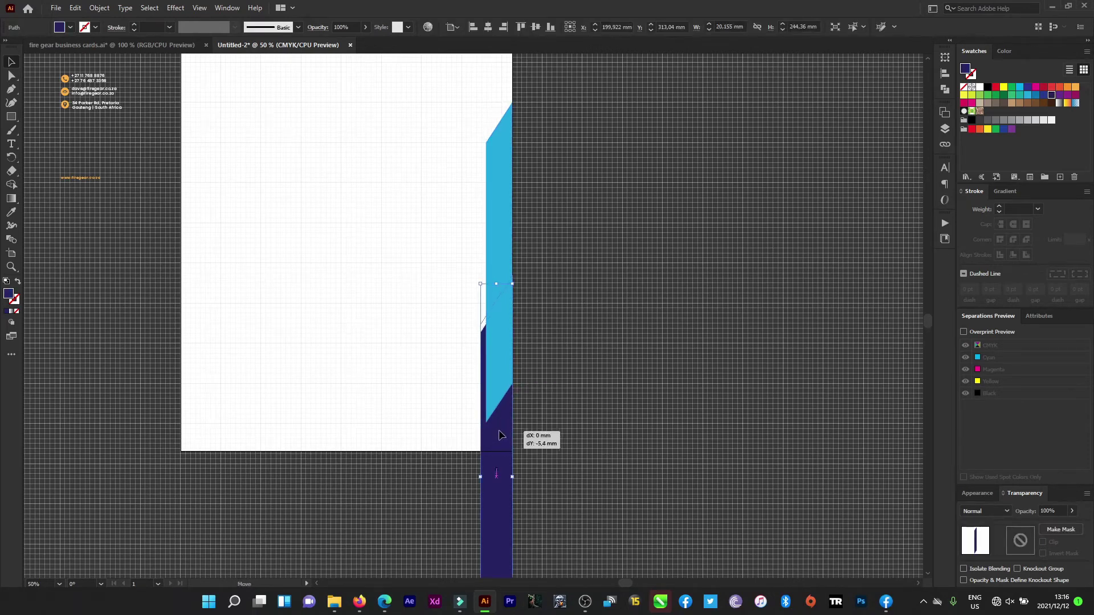
drag(501, 443, 494, 437)
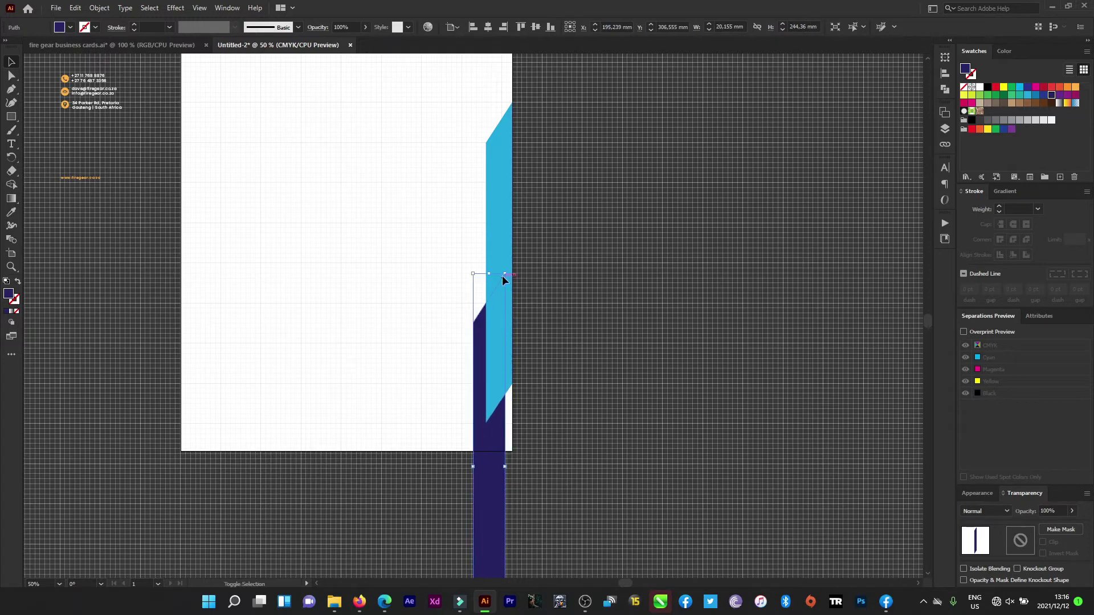
drag(505, 273, 507, 273)
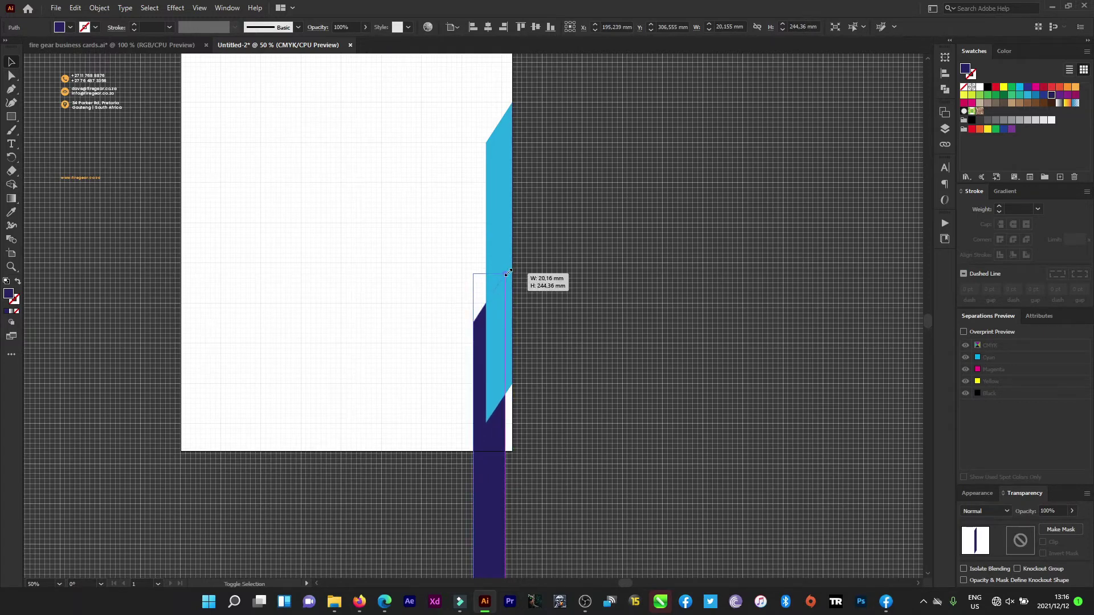
drag(499, 442, 493, 446)
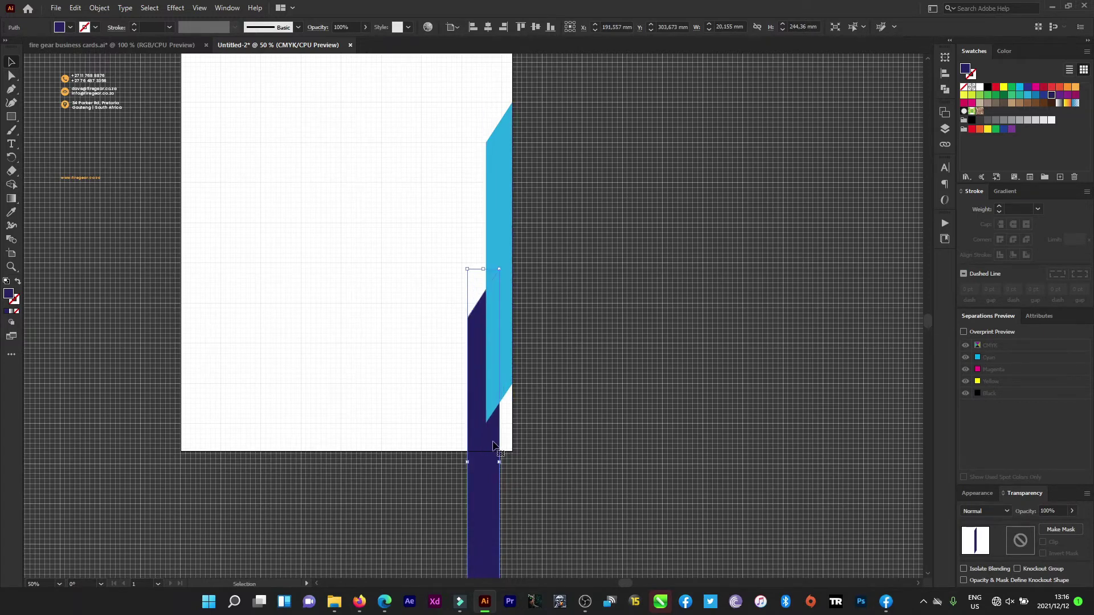
drag(499, 268, 509, 261)
click(580, 289)
- Draw a rectangle covering the navy overhang below the page
scroll(501, 382, down, 1)
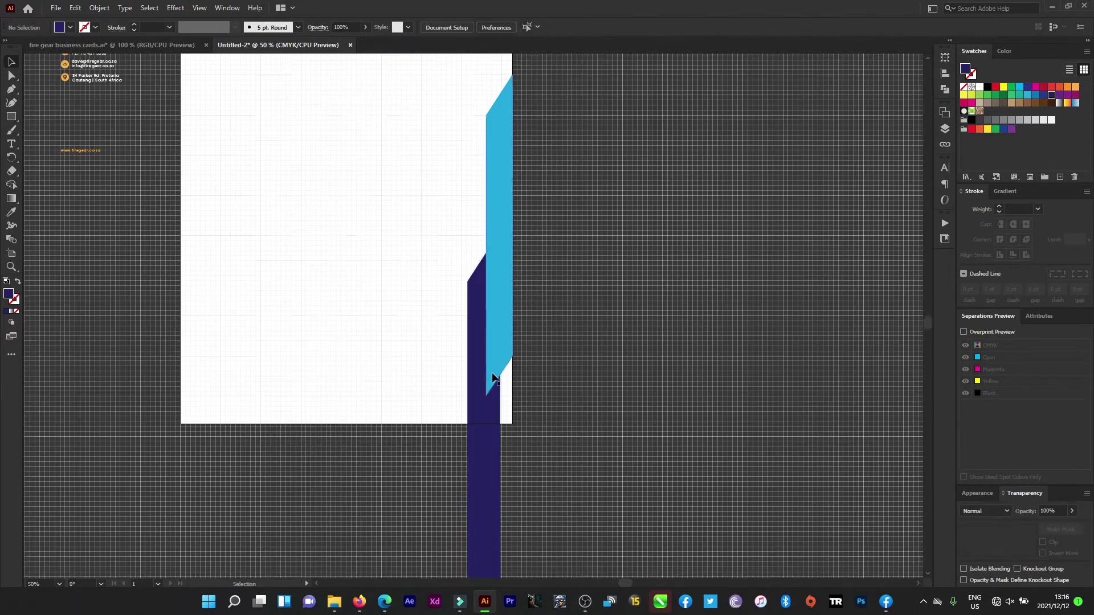
scroll(494, 377, down, 2)
click(494, 411)
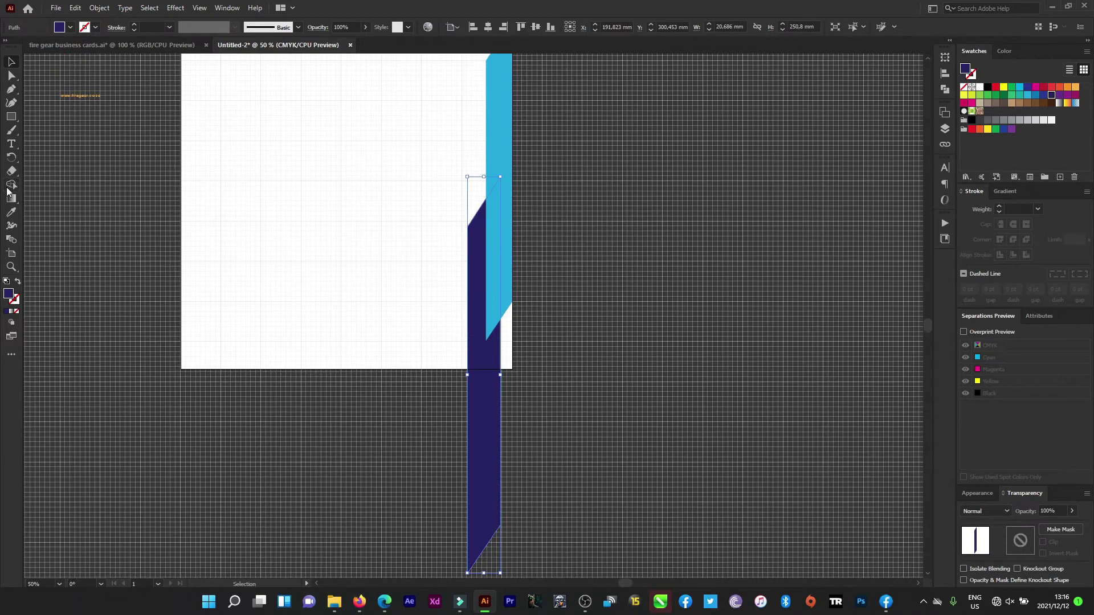
click(10, 186)
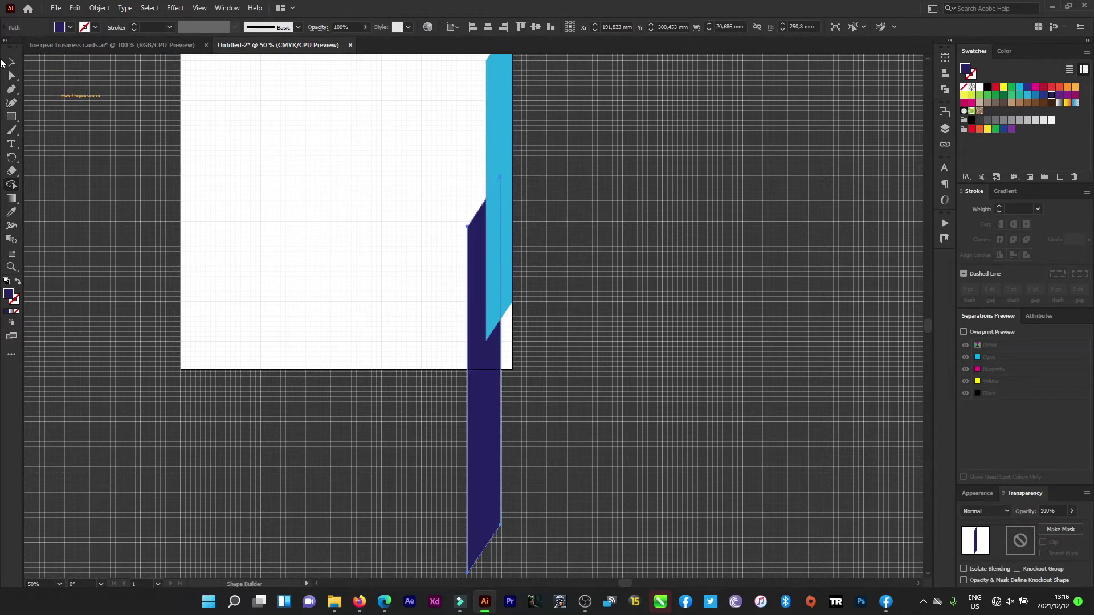
click(10, 62)
click(10, 117)
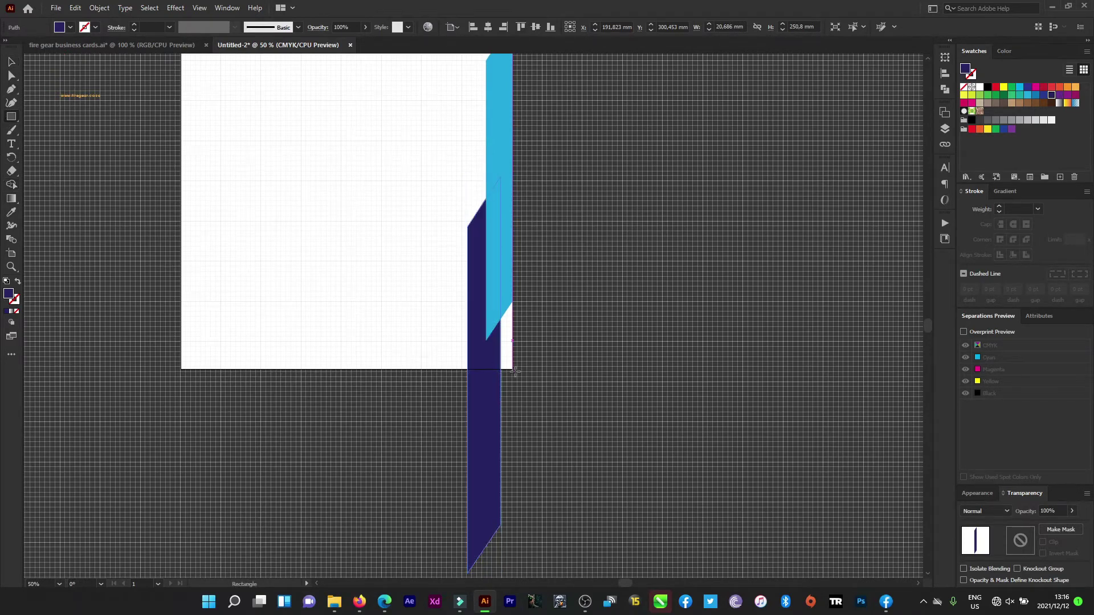
drag(512, 370, 416, 572)
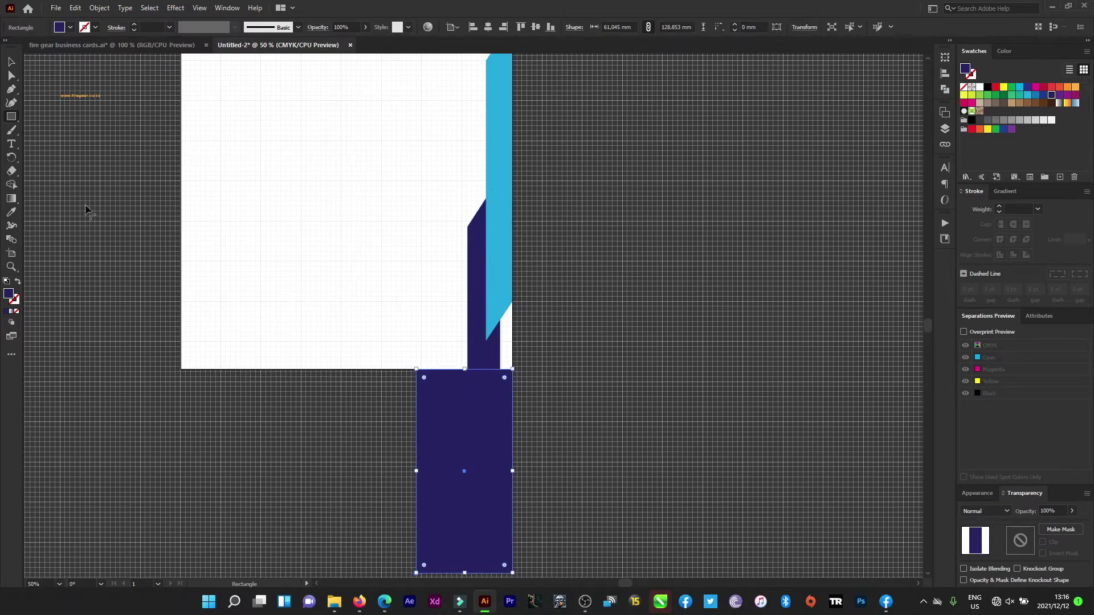
- Select both shapes and delete the pieces below the page with Shape Builder
click(11, 61)
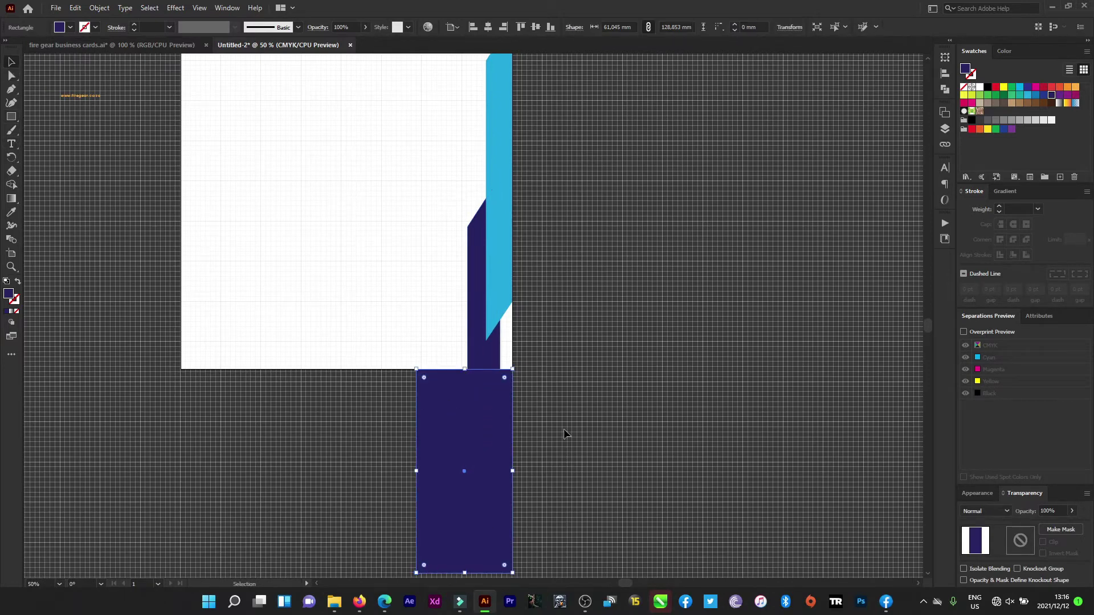
shift+click(482, 455)
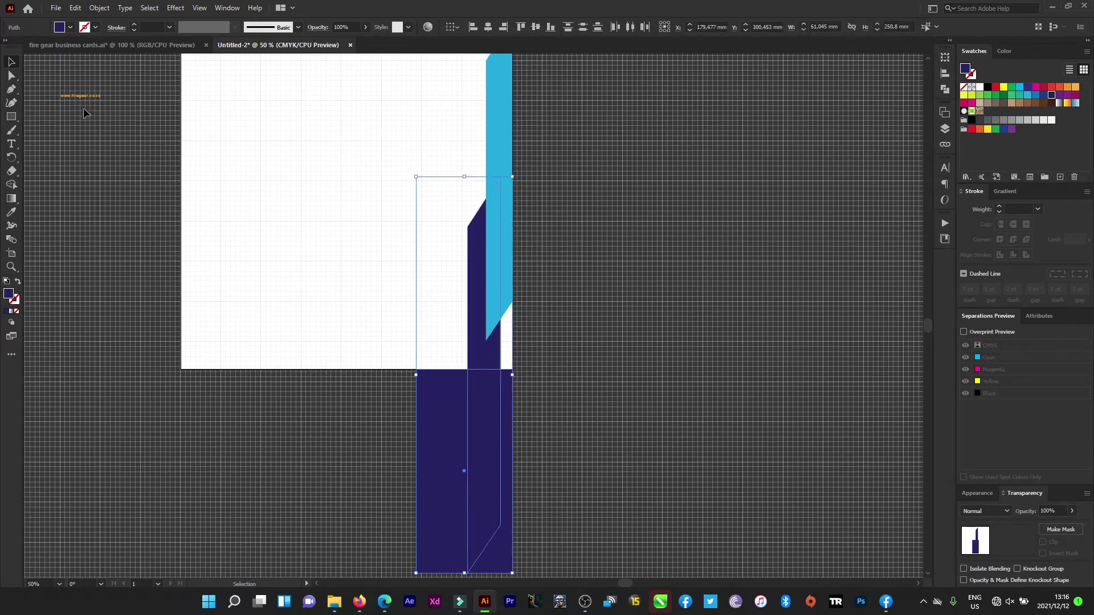
click(12, 185)
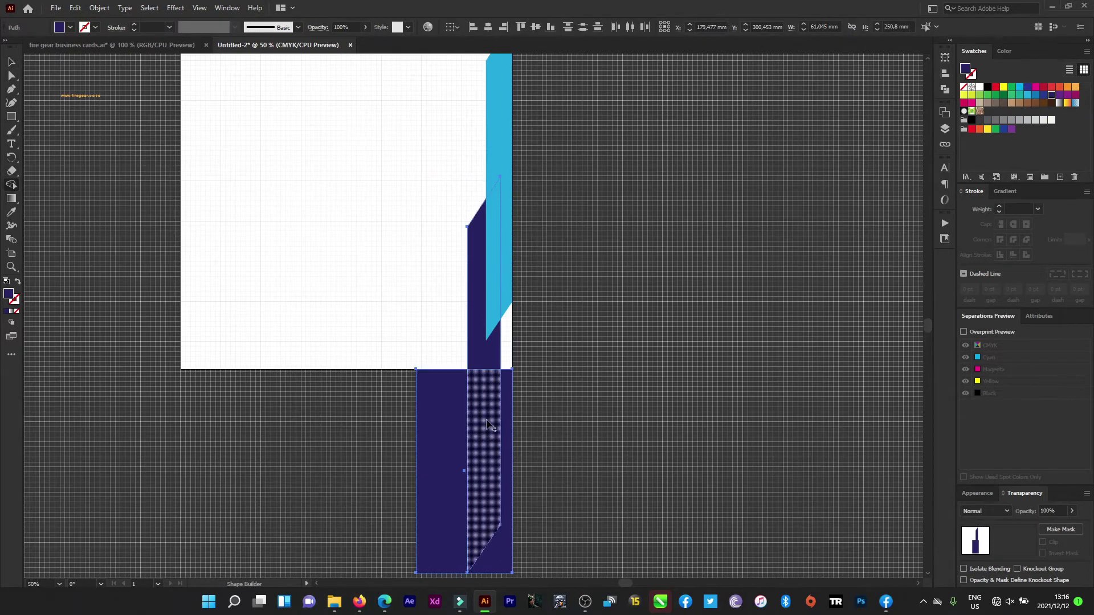
alt+click(486, 421)
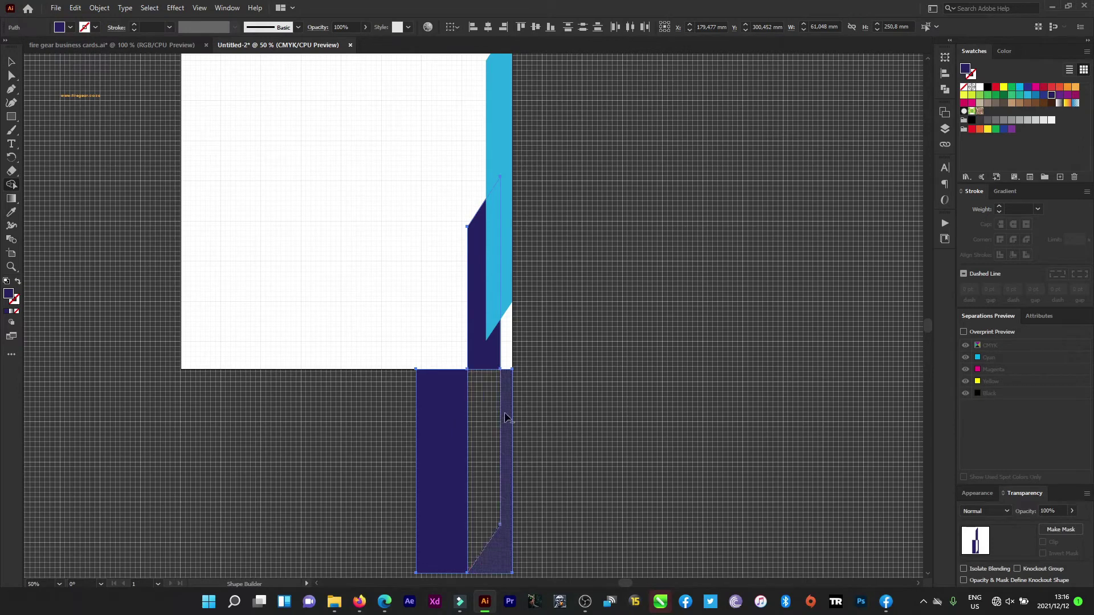
alt+click(450, 411)
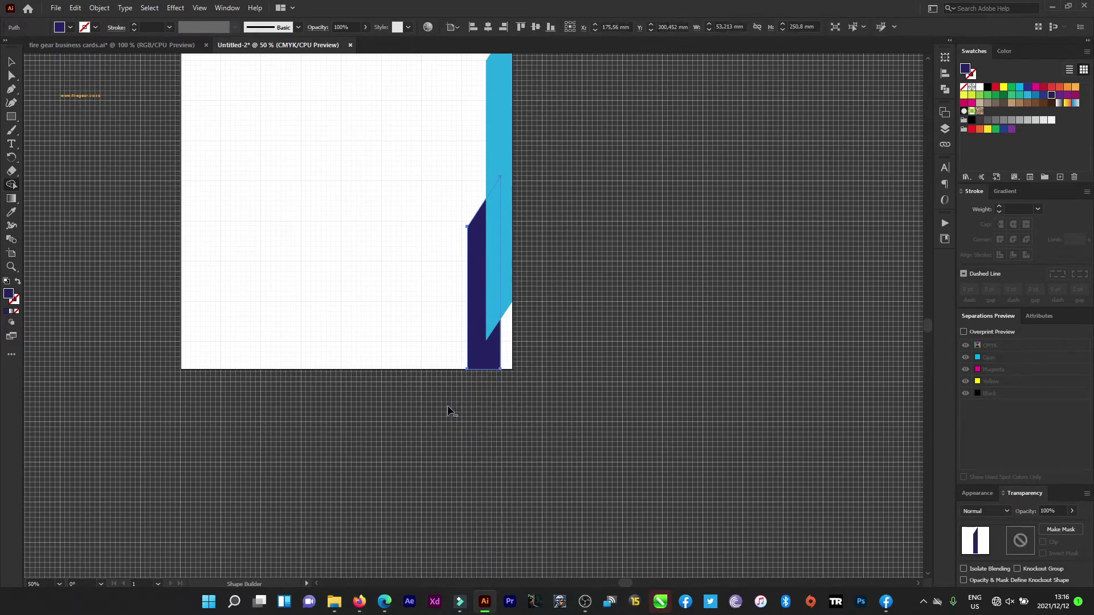
click(9, 63)
click(532, 392)
scroll(500, 383, up, 3)
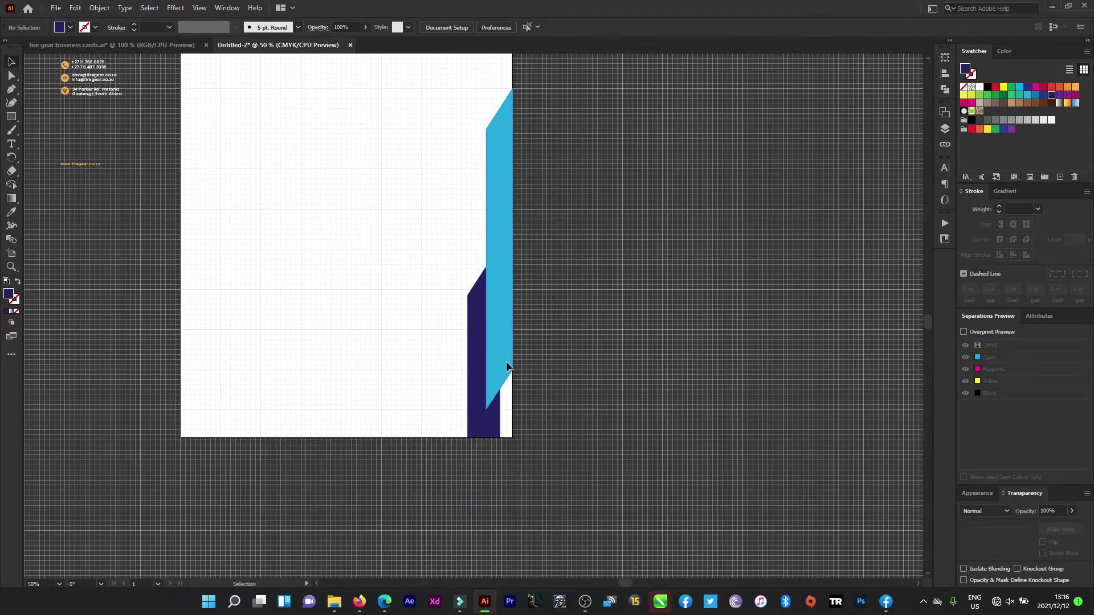
scroll(507, 371, up, 2)
scroll(508, 367, up, 1)
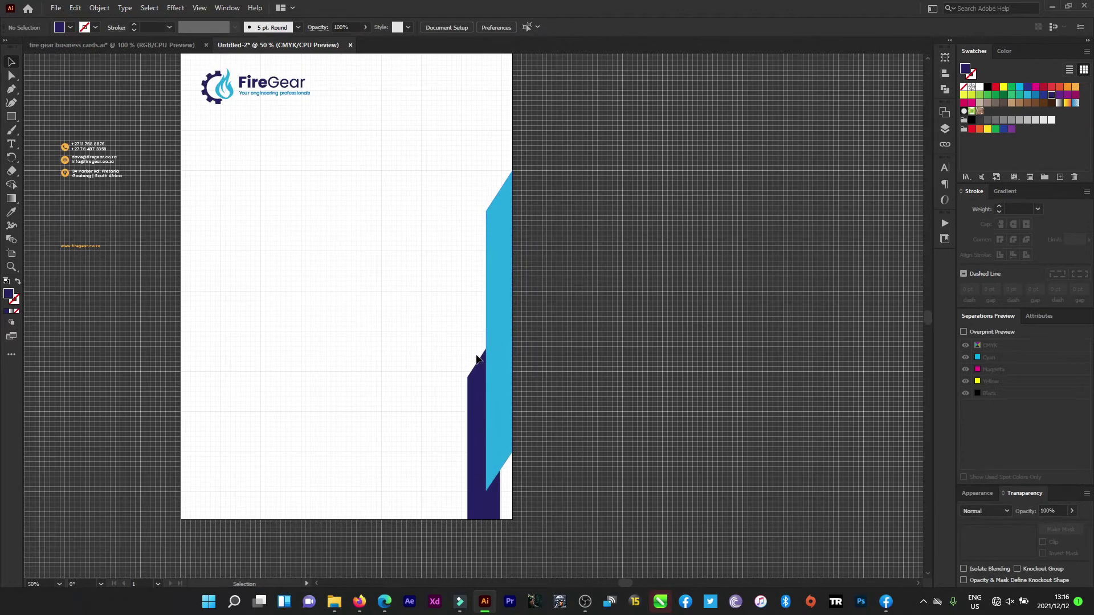
scroll(476, 358, up, 1)
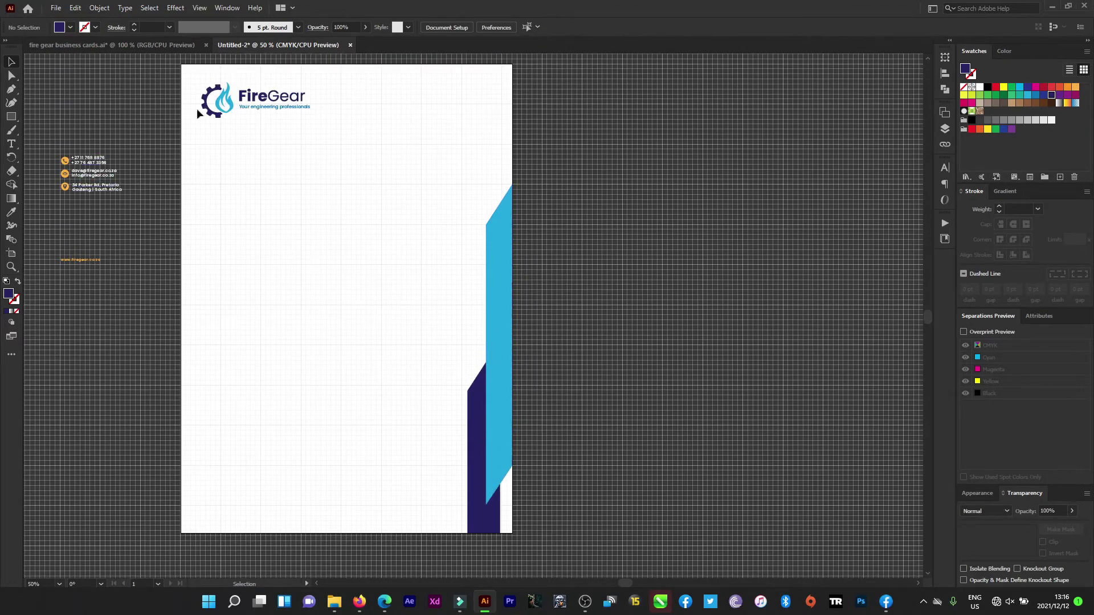
- Hide the grid and move the contact details beside the page's lower left
click(200, 9)
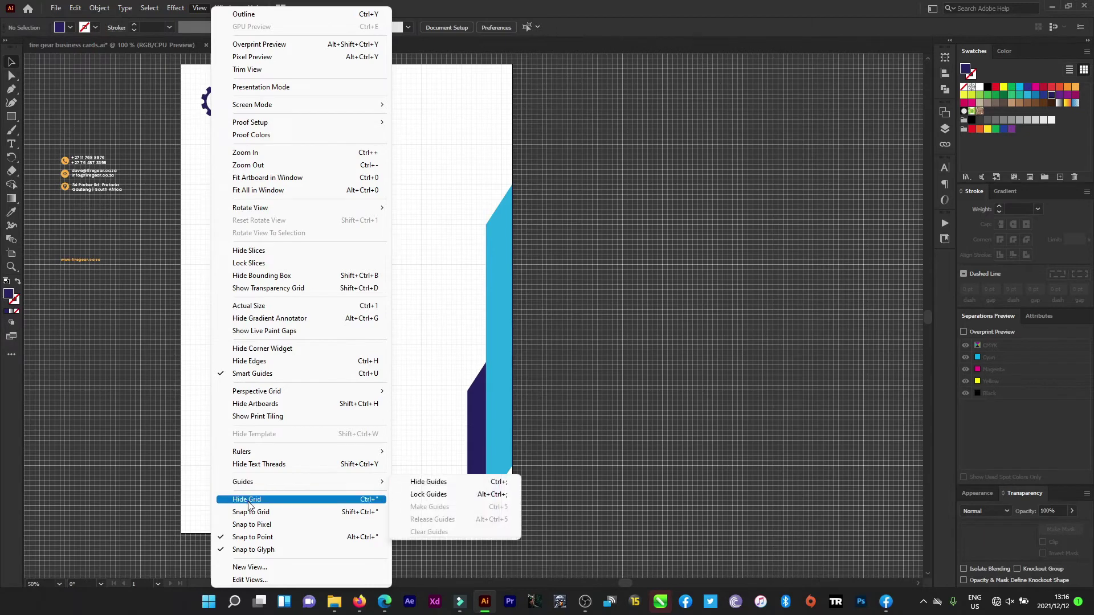
click(248, 501)
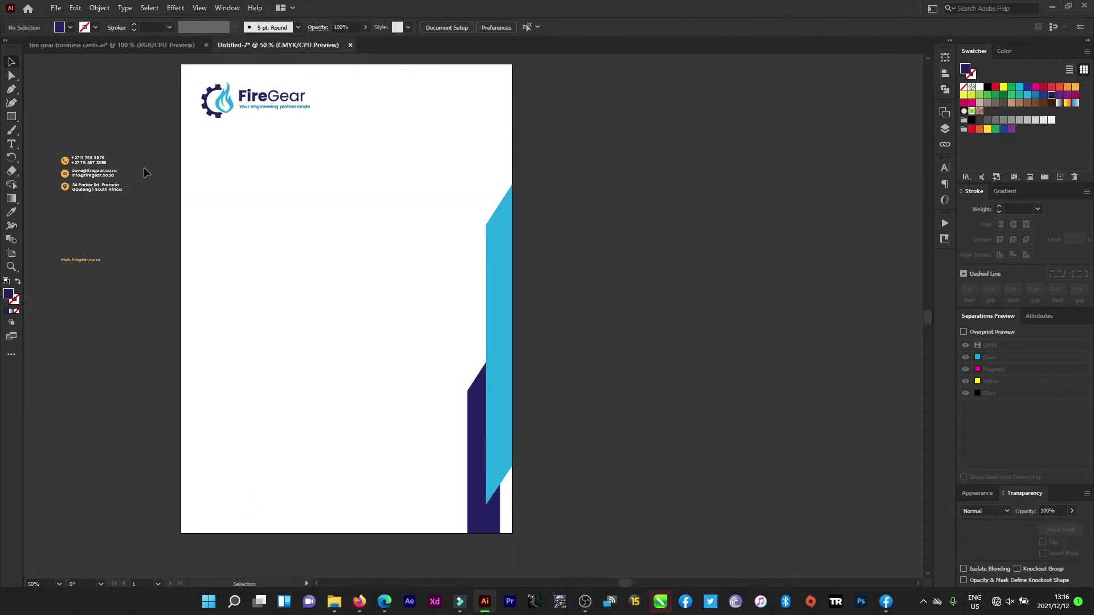
drag(48, 146, 142, 219)
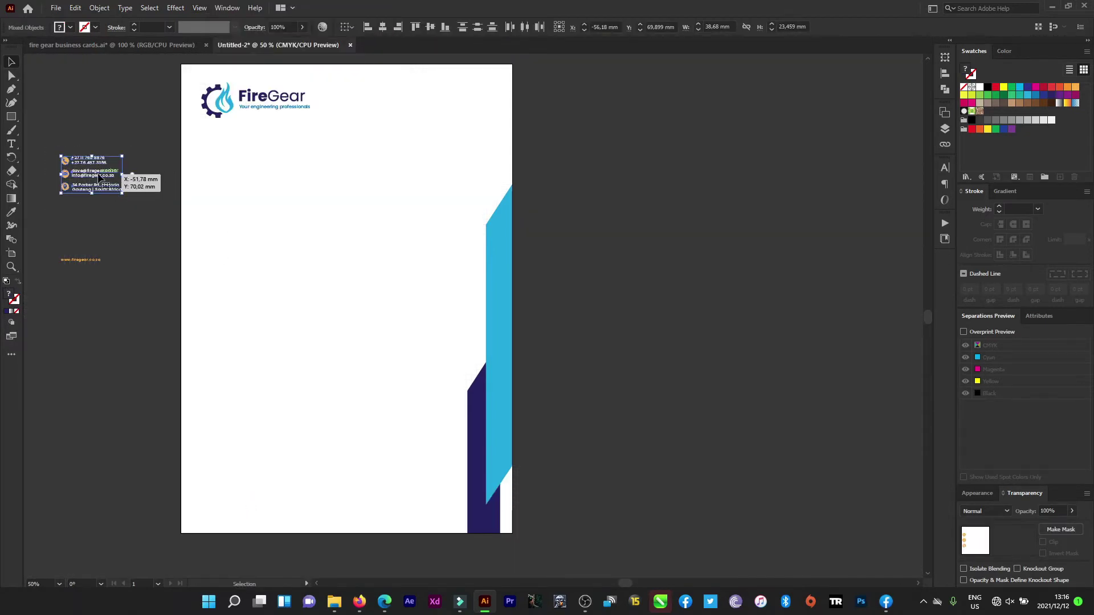
drag(102, 178, 124, 468)
click(107, 444)
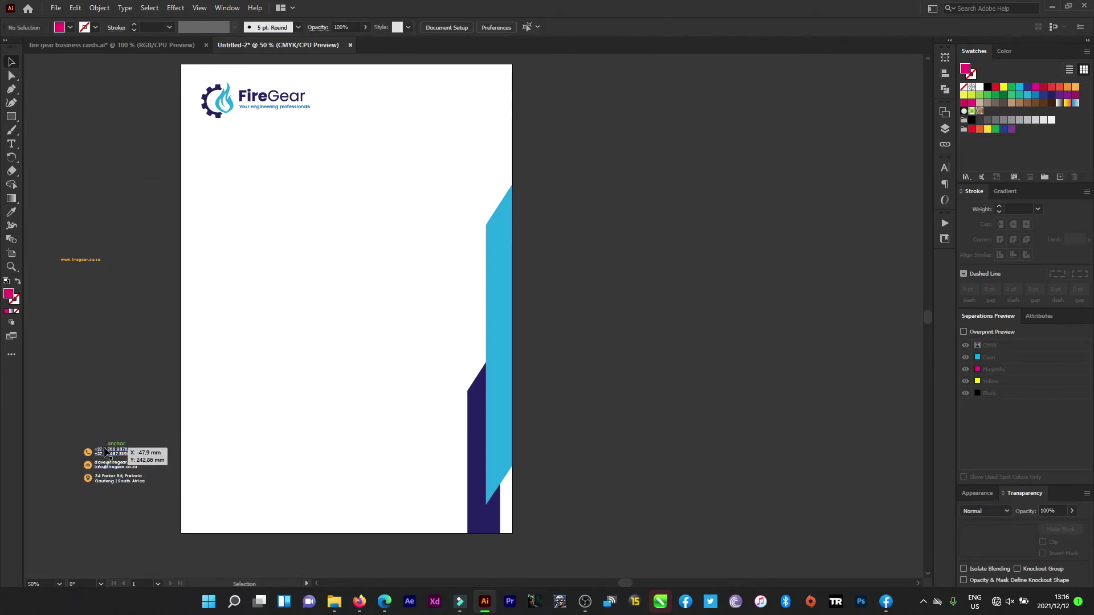
- Enlarge the contact details proportionally and shift them slightly left
drag(73, 442, 151, 501)
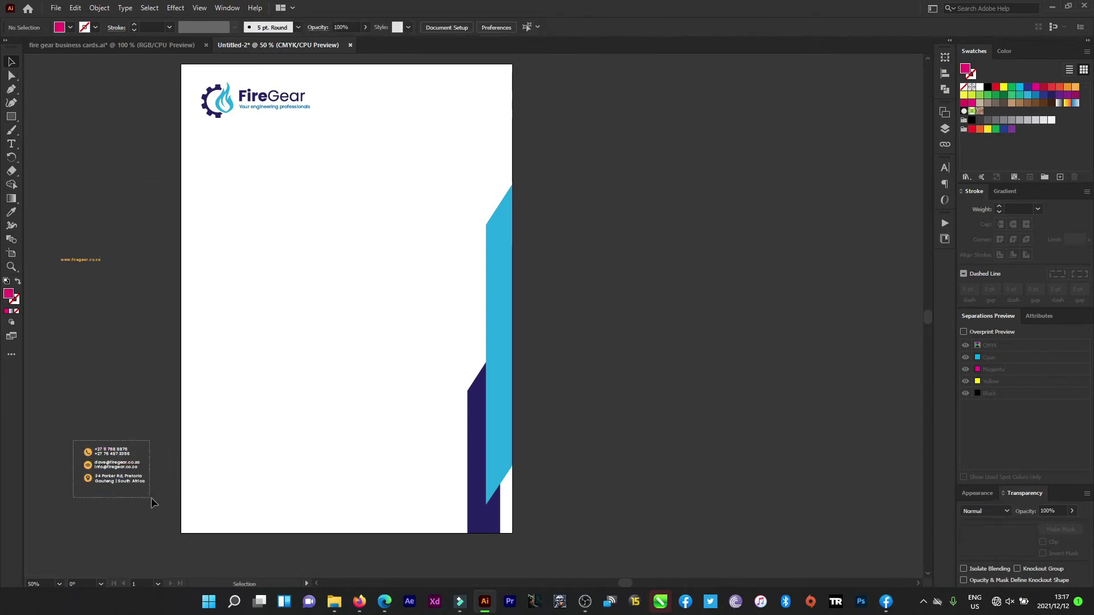
drag(146, 448, 176, 429)
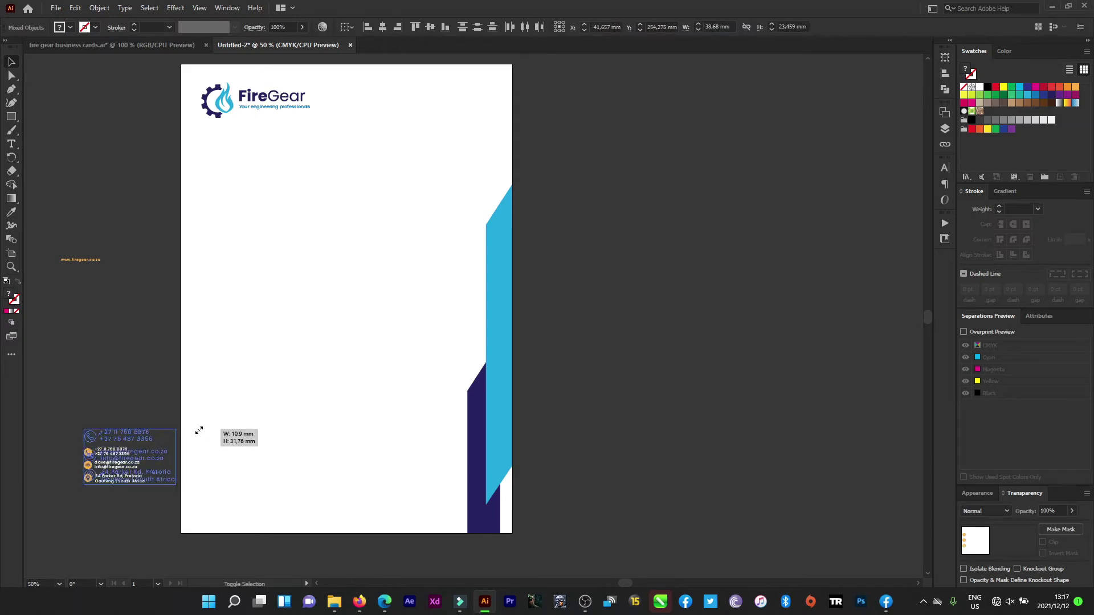
drag(129, 457, 117, 456)
click(111, 499)
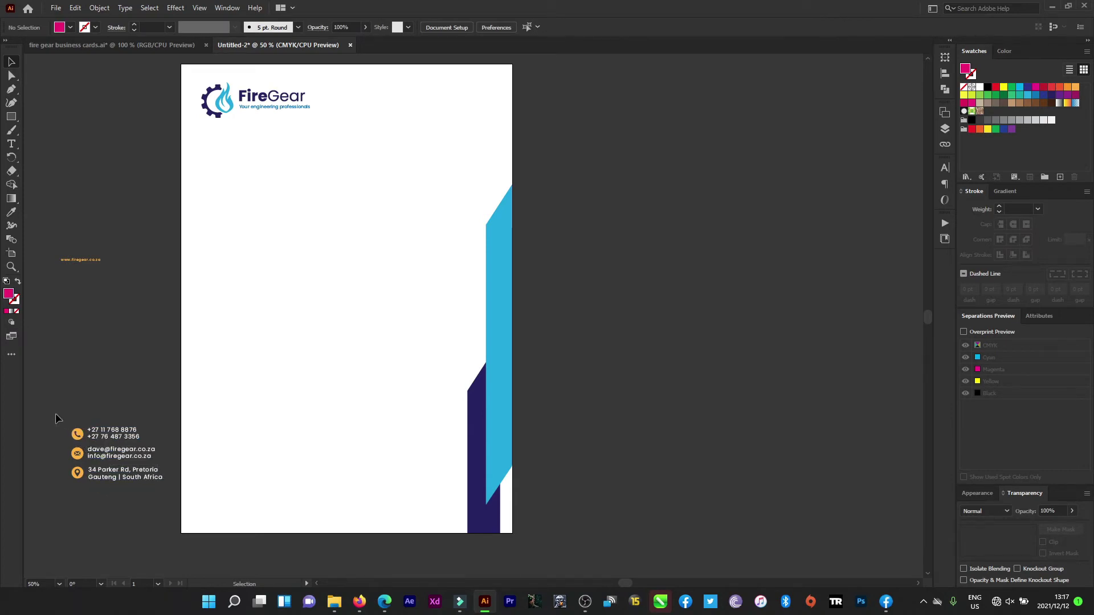
- Colour the phone, email and address text dark navy
click(108, 437)
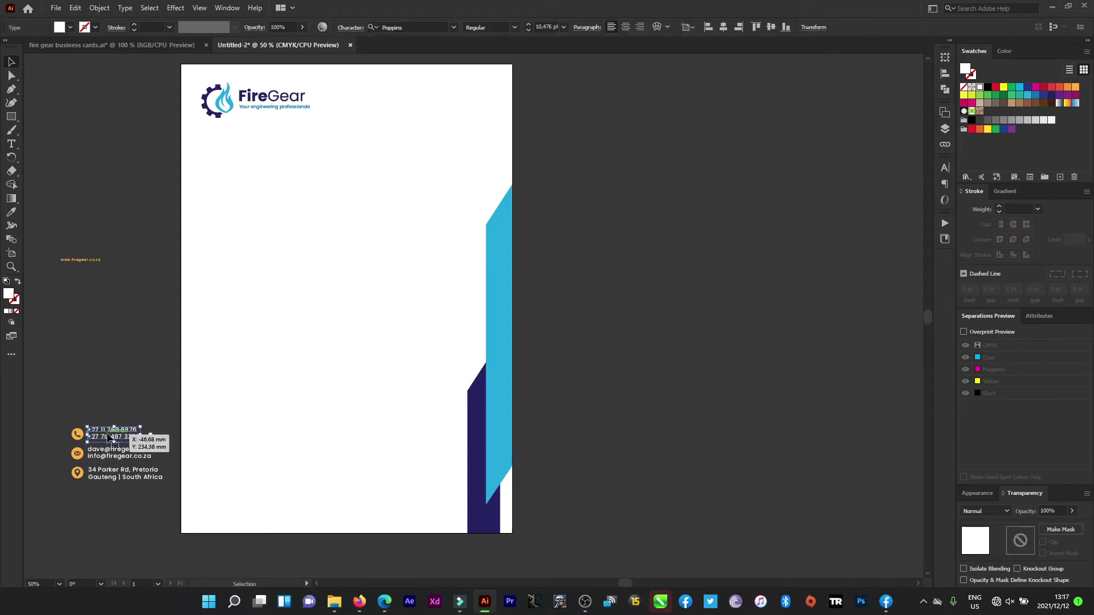
click(1052, 95)
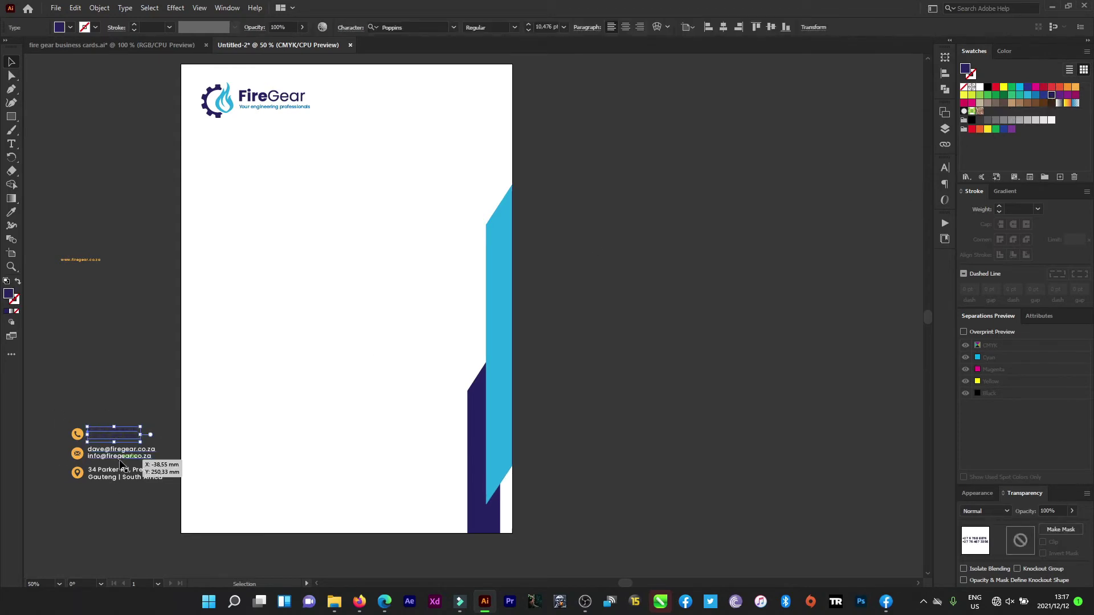
click(121, 460)
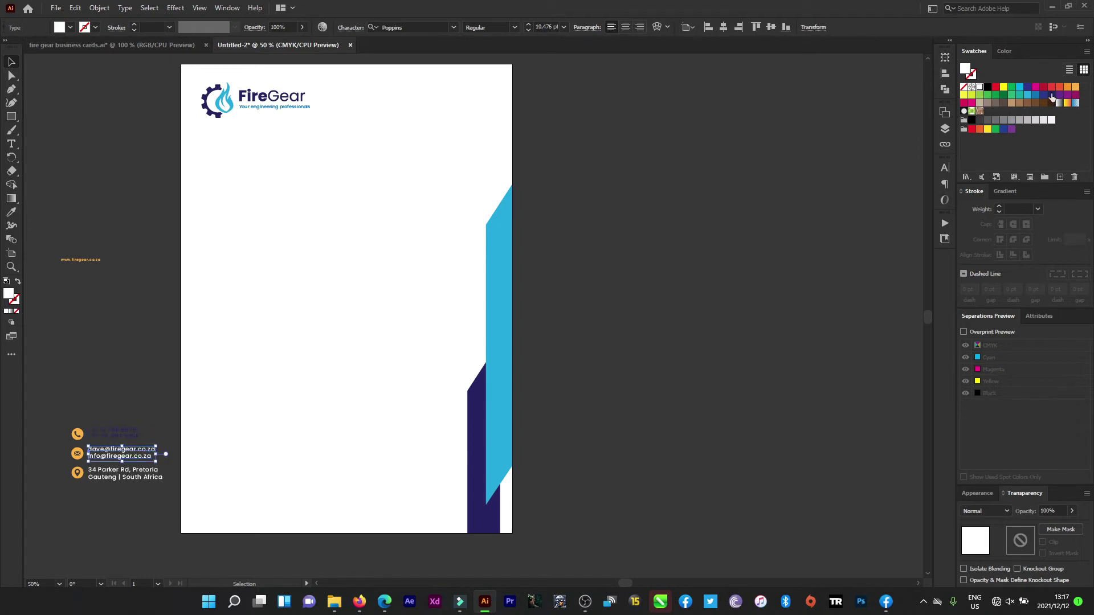
click(1051, 96)
click(150, 475)
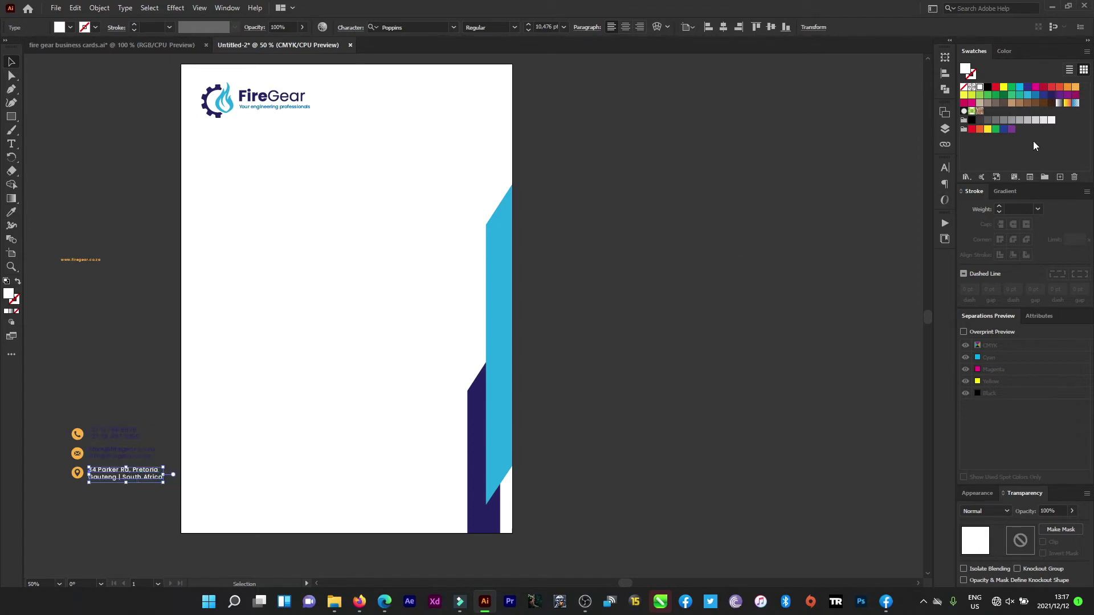
click(1051, 96)
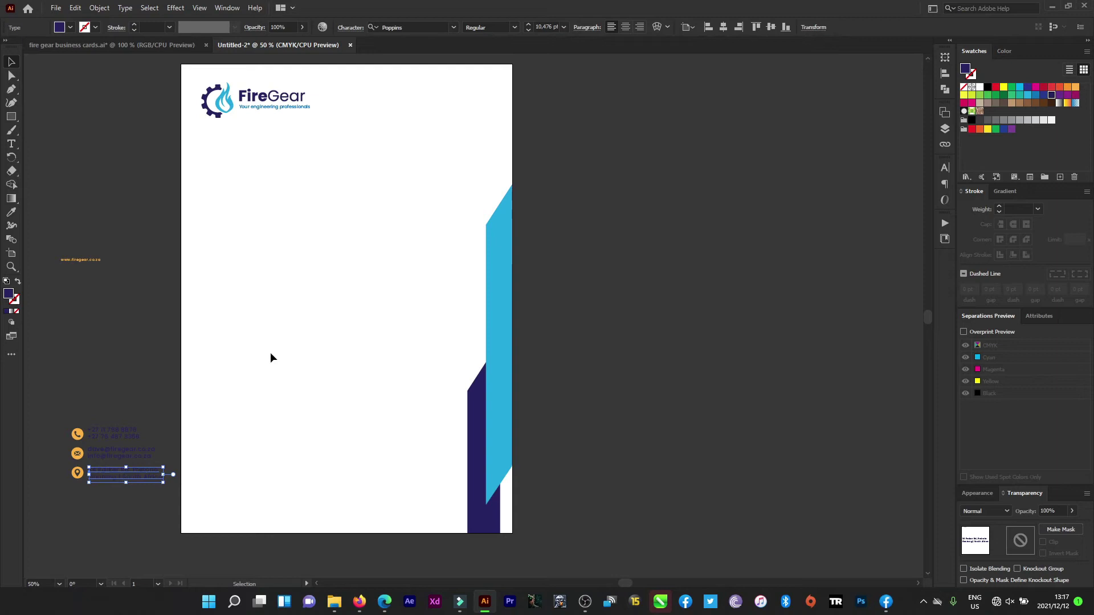
click(69, 388)
- Turn the three contact icons blue and move the block into the page's lower-left corner
drag(58, 385, 84, 499)
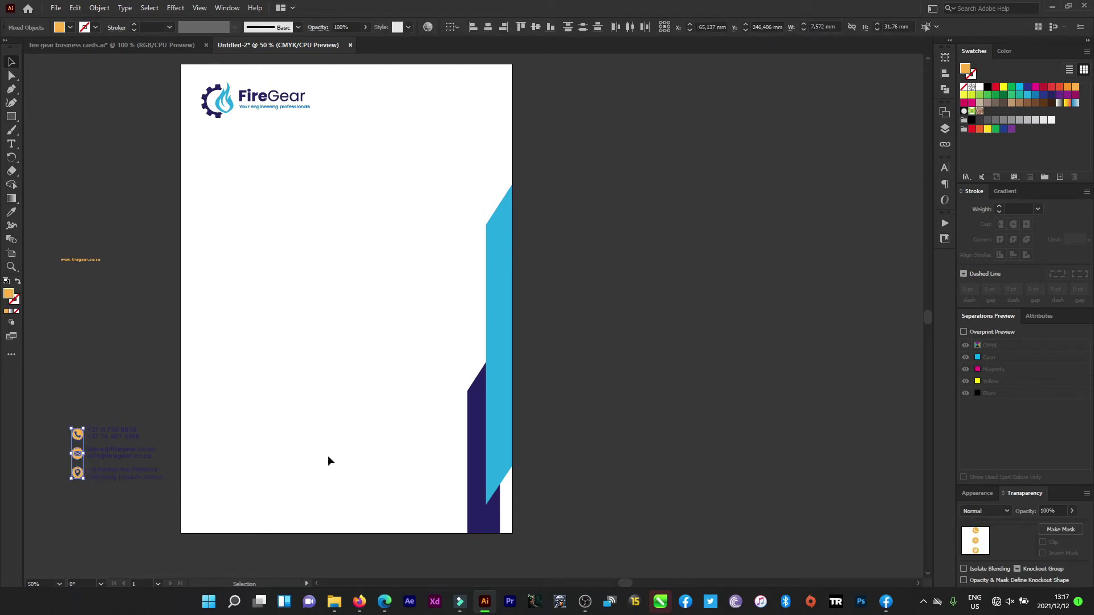
click(1036, 95)
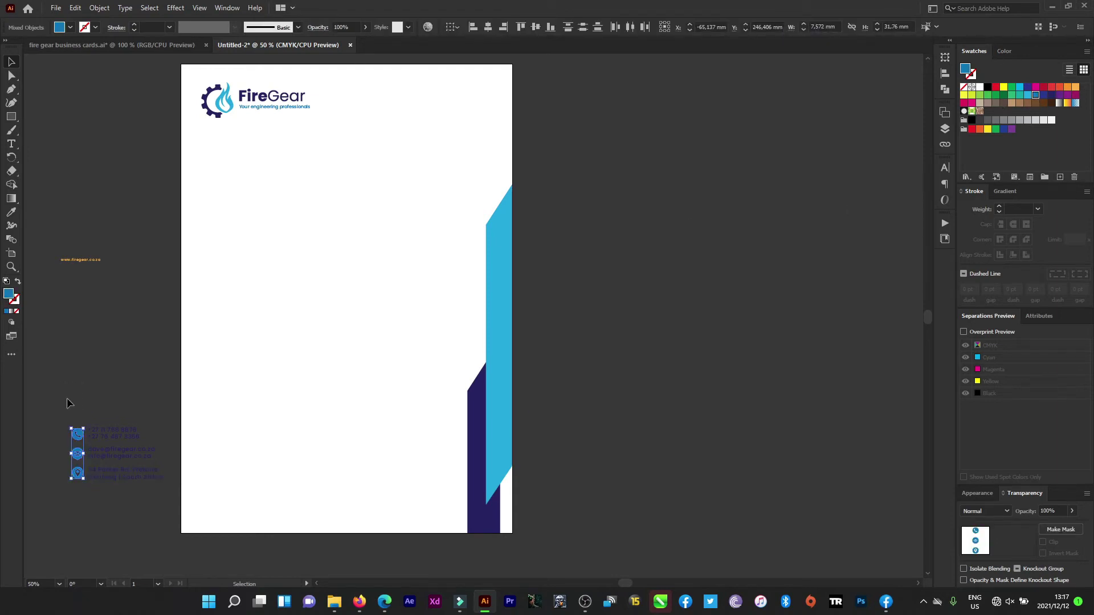
drag(53, 409, 183, 509)
drag(146, 463, 246, 485)
click(130, 461)
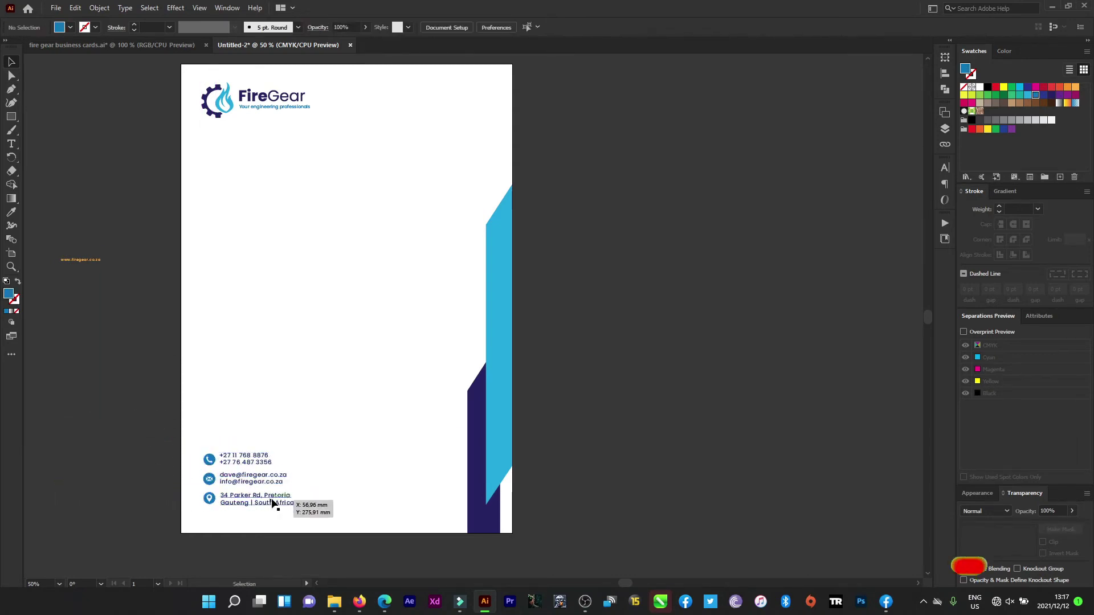
scroll(249, 541, up, 1)
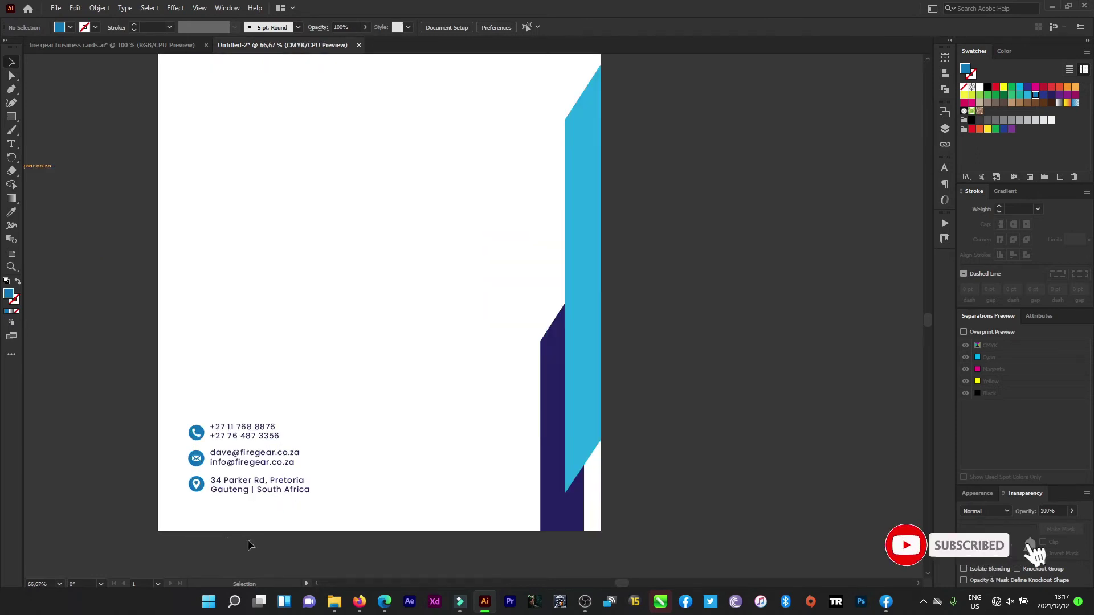
scroll(247, 516, up, 1)
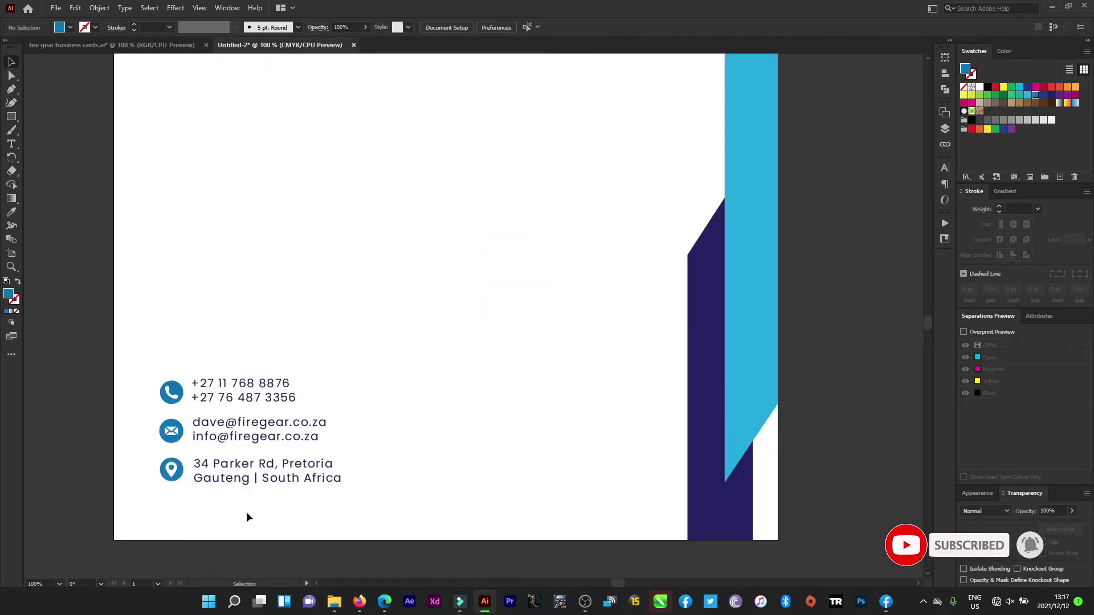
click(195, 421)
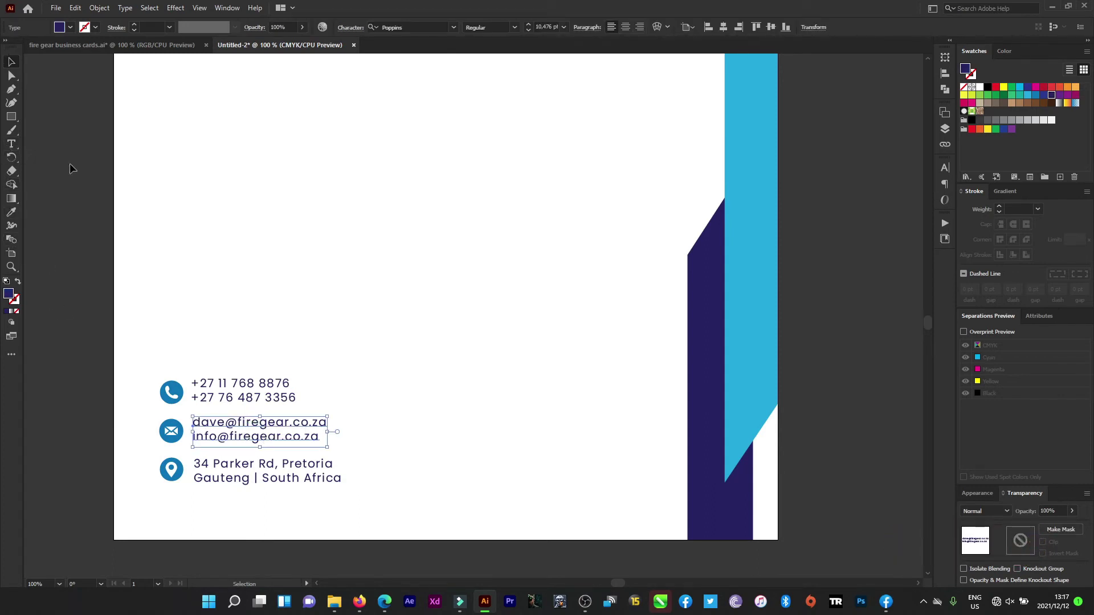
click(136, 271)
scroll(230, 386, down, 2)
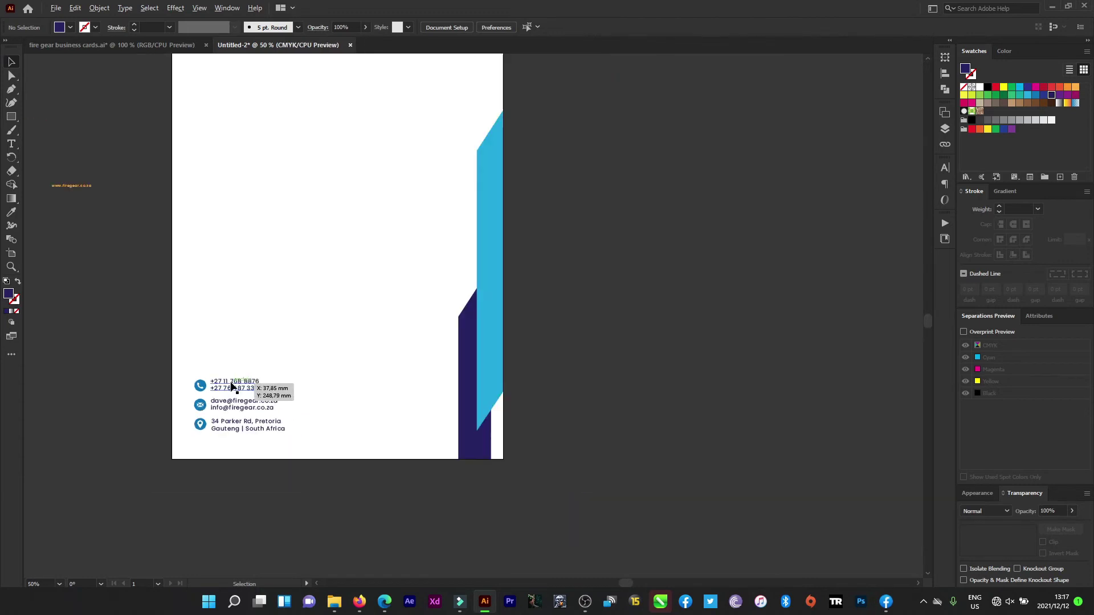
scroll(231, 386, down, 1)
click(126, 254)
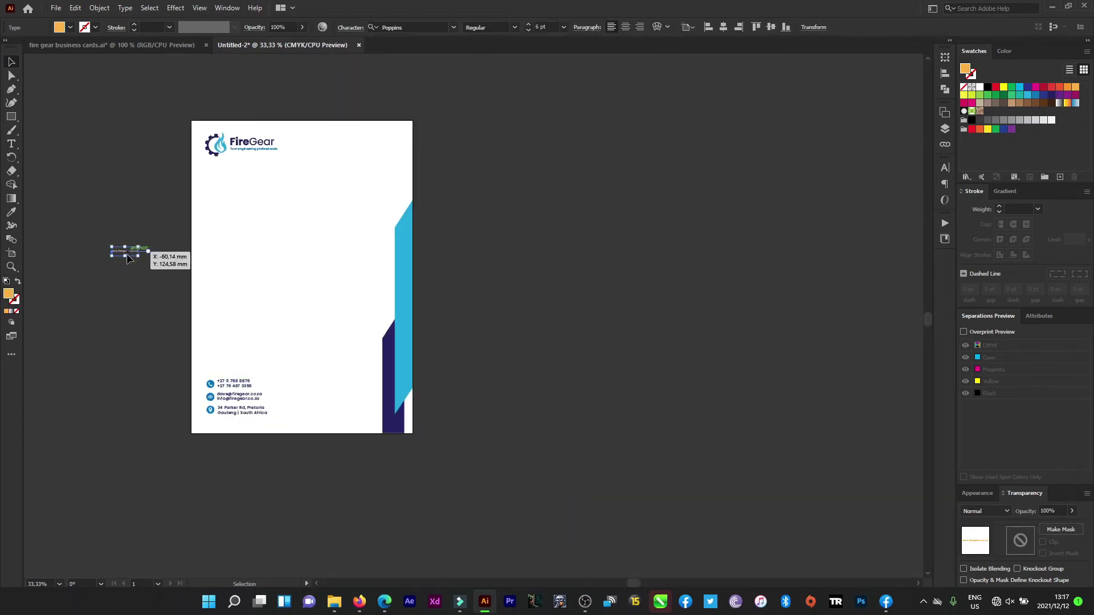
drag(126, 258, 233, 425)
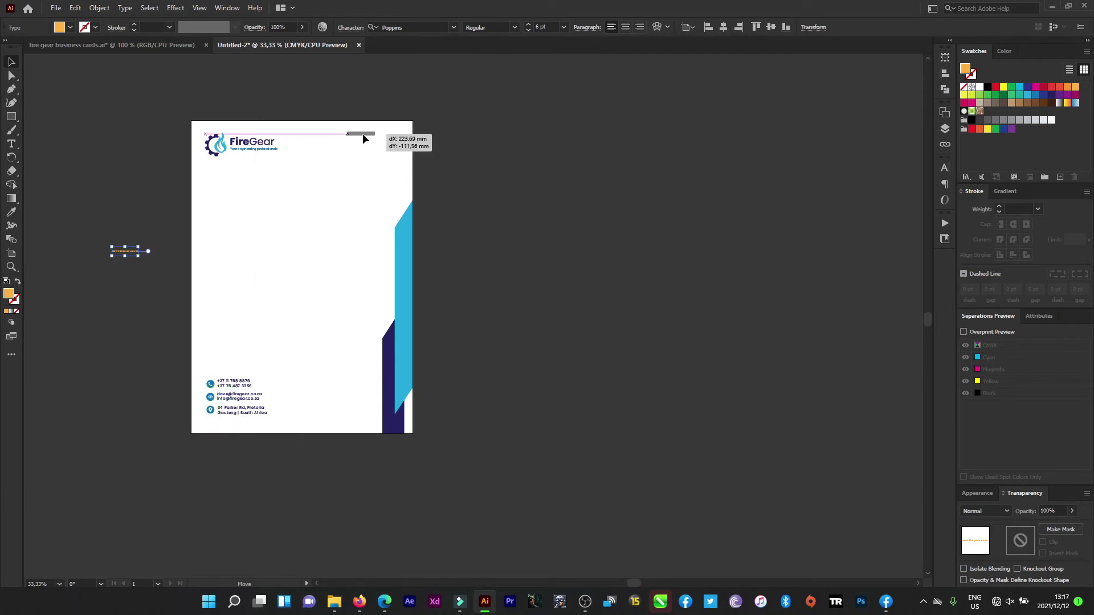
drag(233, 426, 383, 132)
scroll(383, 132, up, 4)
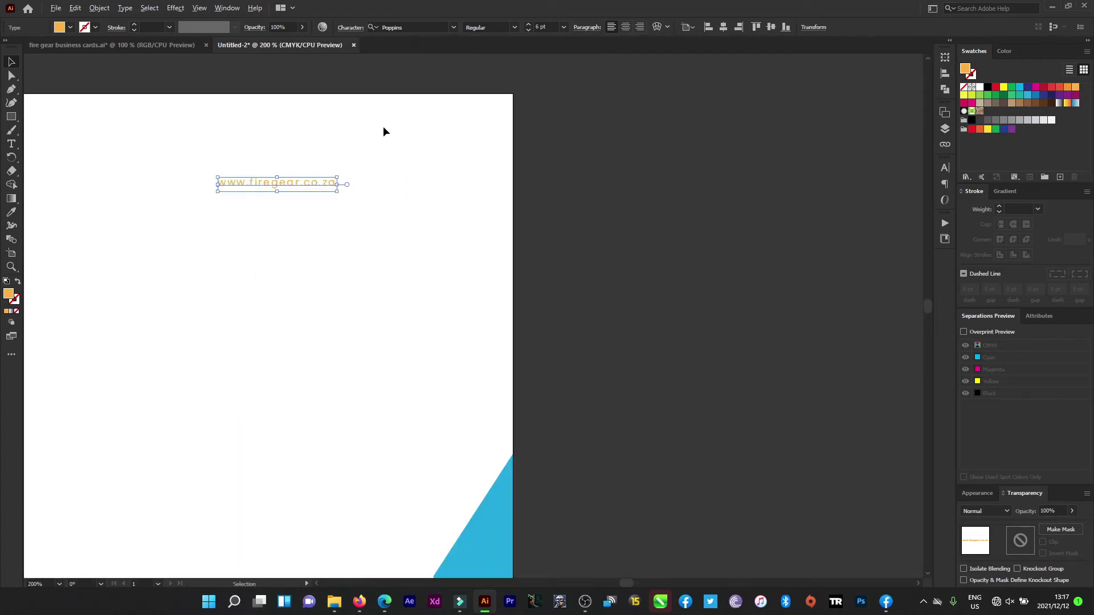
scroll(341, 171, up, 1)
drag(321, 194, 398, 170)
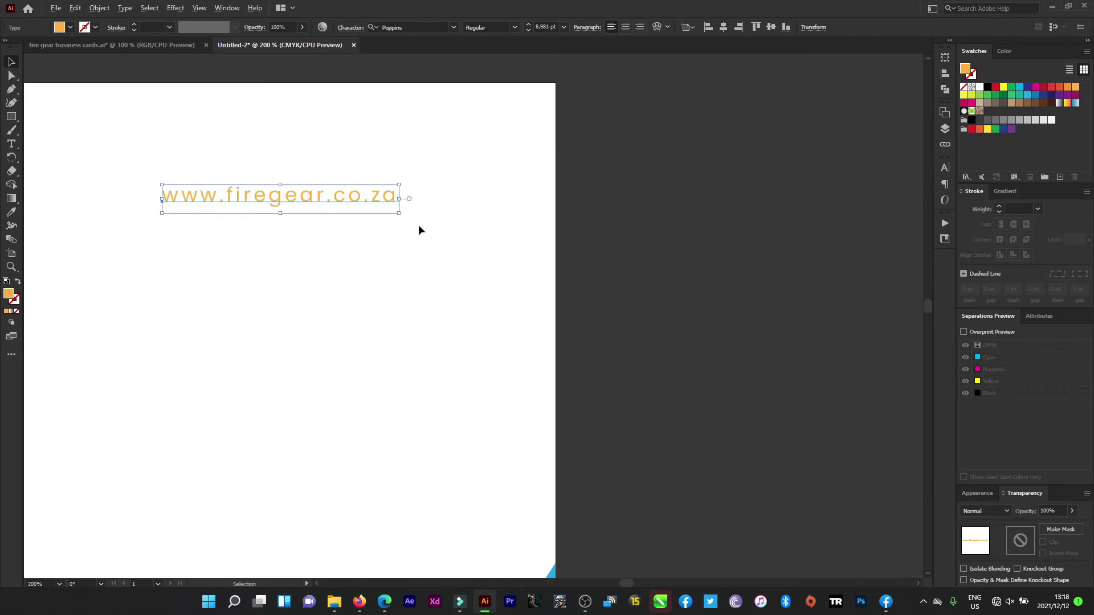
scroll(418, 230, down, 2)
scroll(420, 227, down, 1)
mouse_move(380, 221)
mouse_down()
mouse_move(227, 254)
mouse_move(145, 251)
mouse_up()
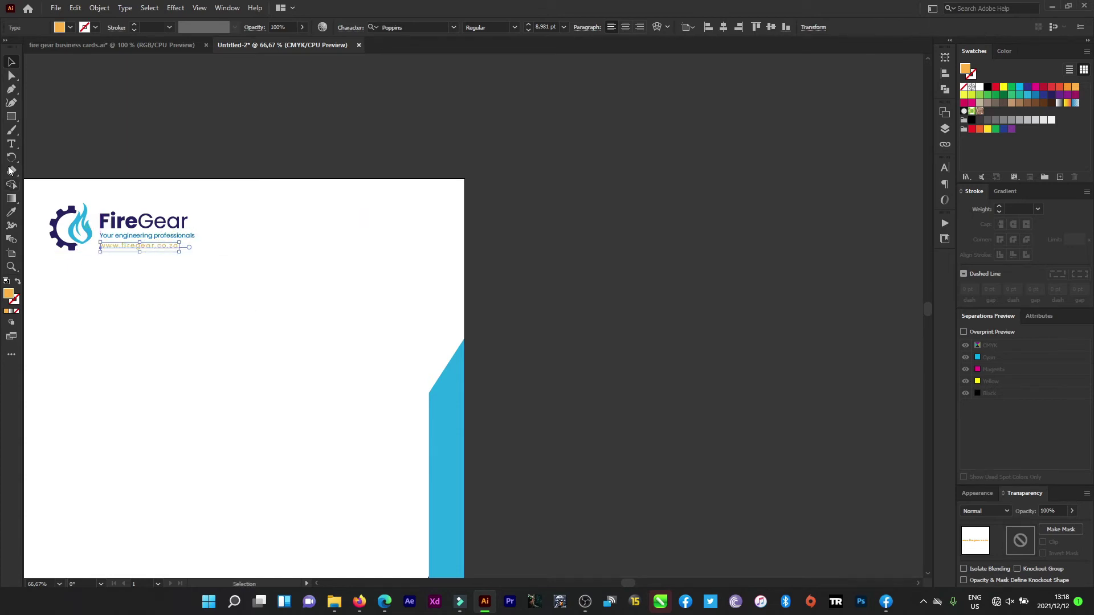
- Colour the URL text with the blue swatch and place it at the page's top right
click(1051, 97)
scroll(88, 240, up, 2)
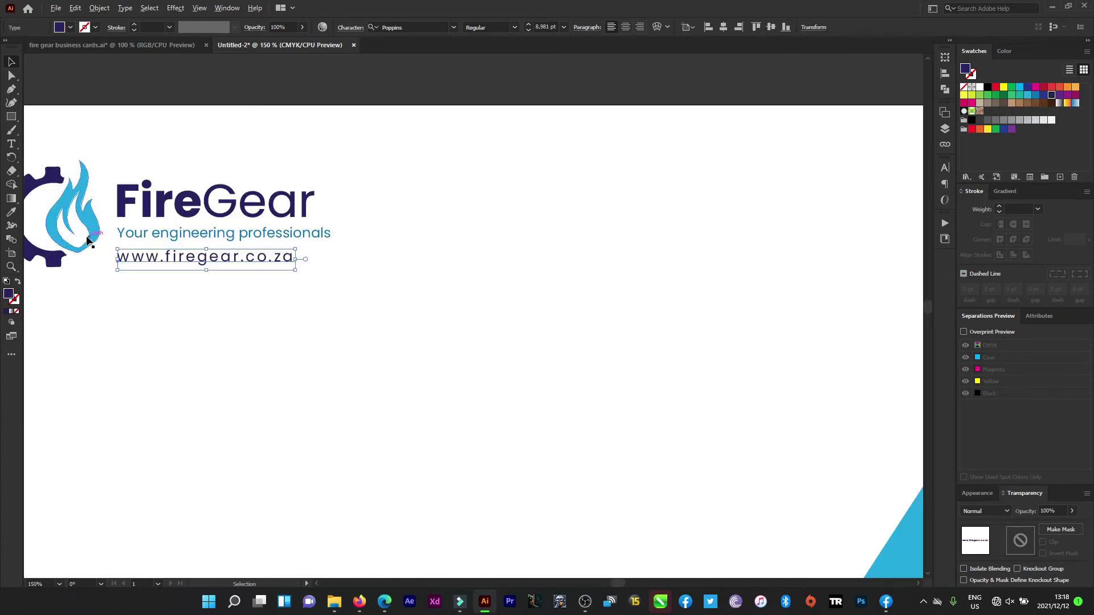
click(1036, 96)
scroll(226, 256, down, 1)
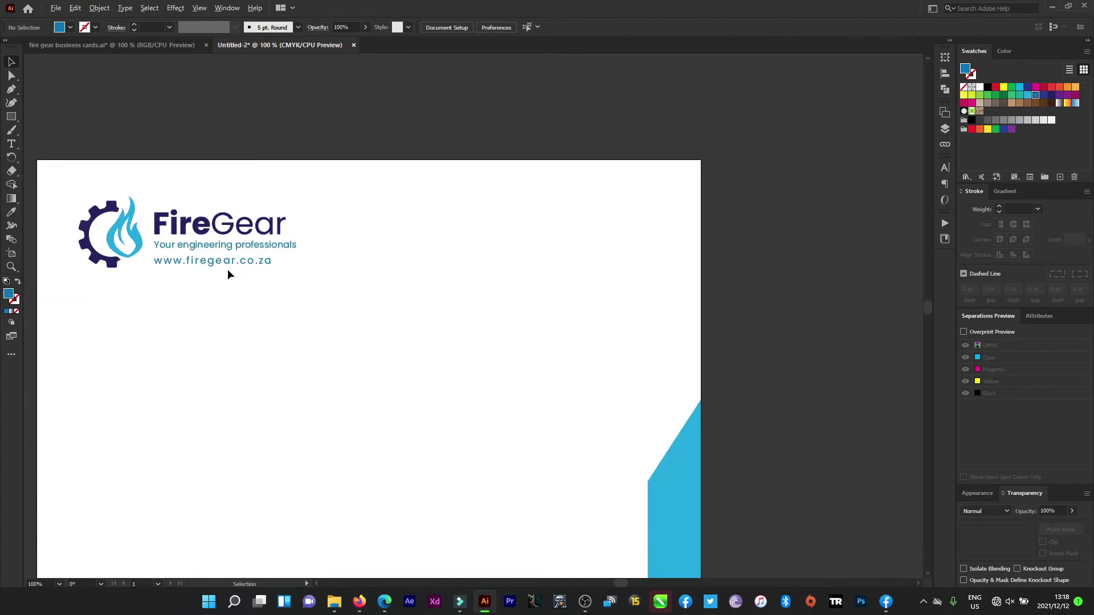
drag(227, 267, 599, 224)
click(813, 203)
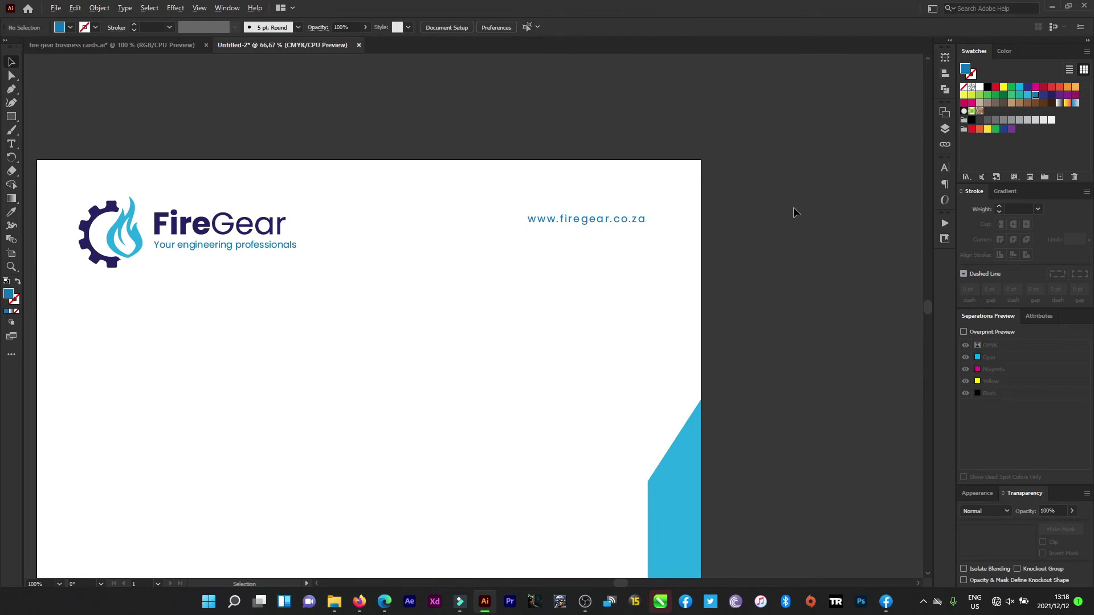
- Move the contact details group into the bottom-left corner and scale it down slightly
scroll(792, 212, down, 2)
scroll(788, 217, down, 2)
scroll(803, 241, up, 1)
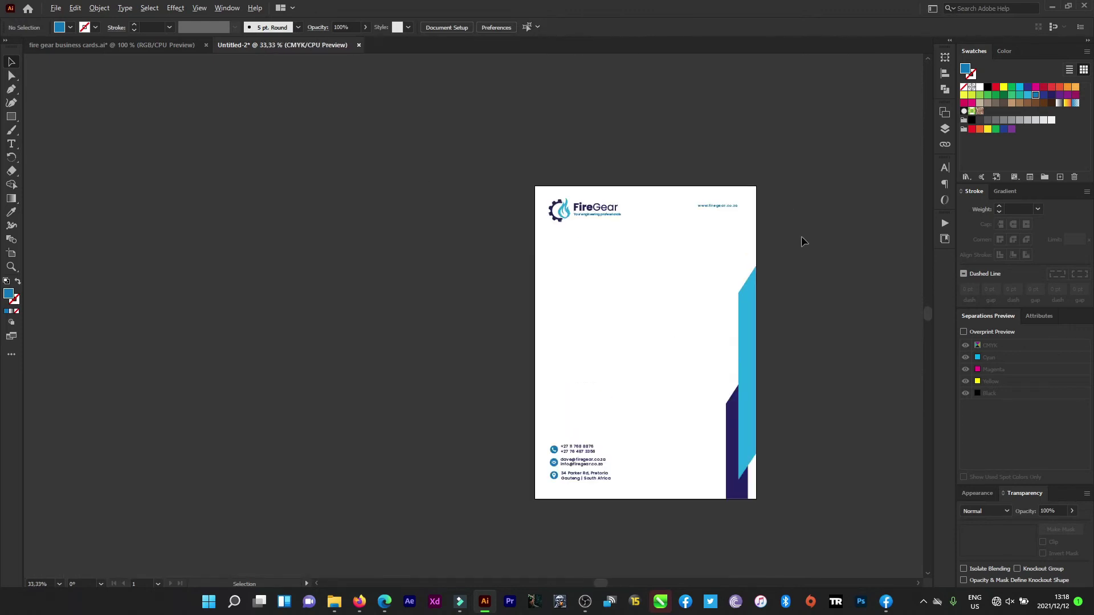
scroll(799, 322, up, 1)
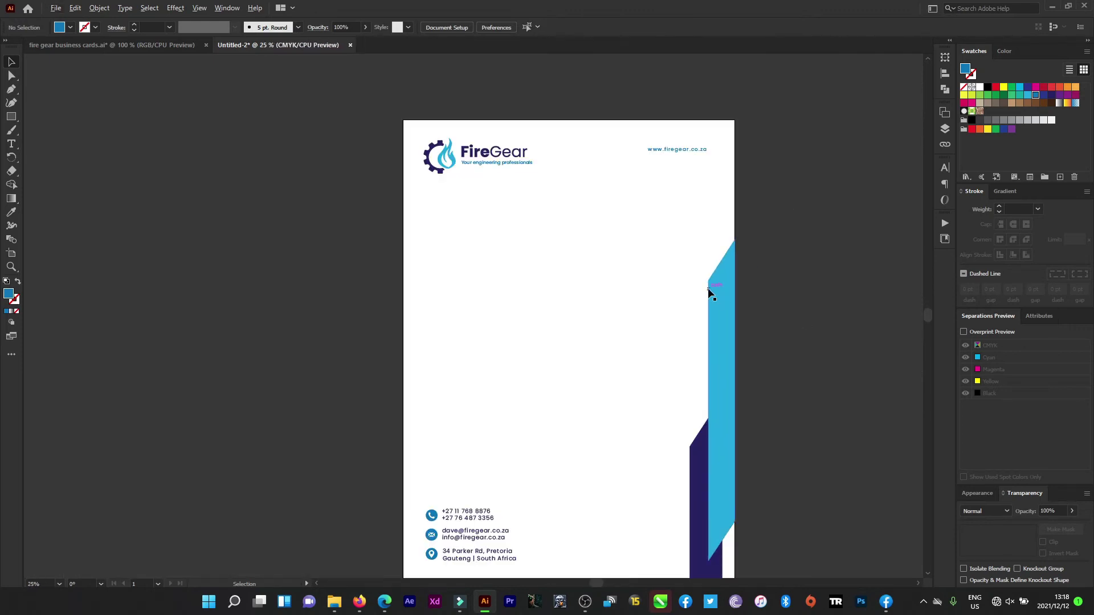
scroll(735, 348, down, 2)
scroll(742, 360, up, 1)
scroll(766, 313, up, 1)
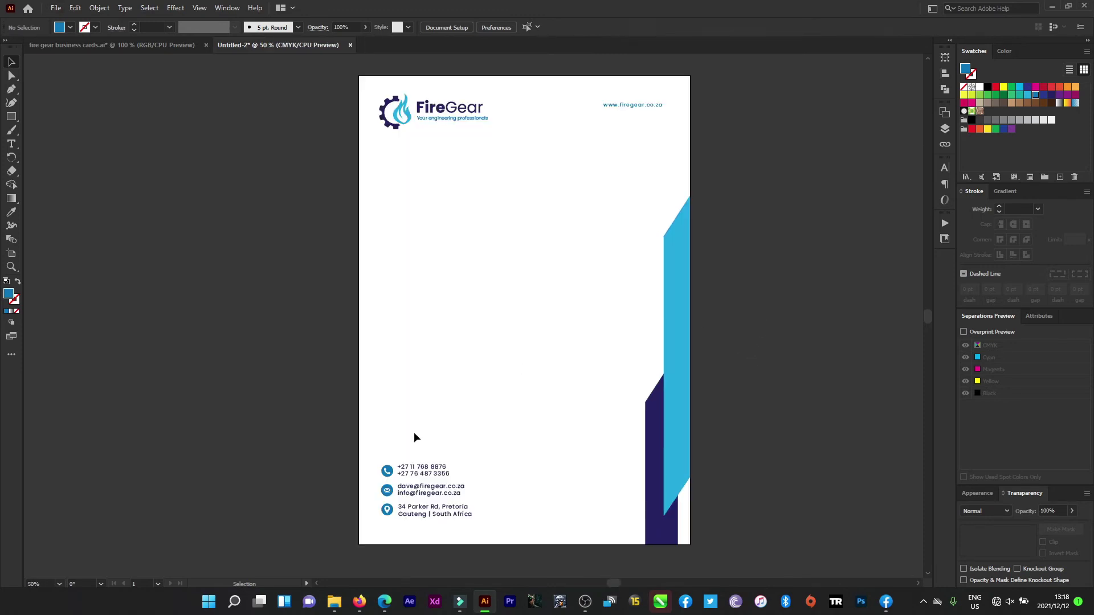
drag(334, 458, 505, 542)
drag(430, 492, 422, 506)
drag(463, 477, 458, 481)
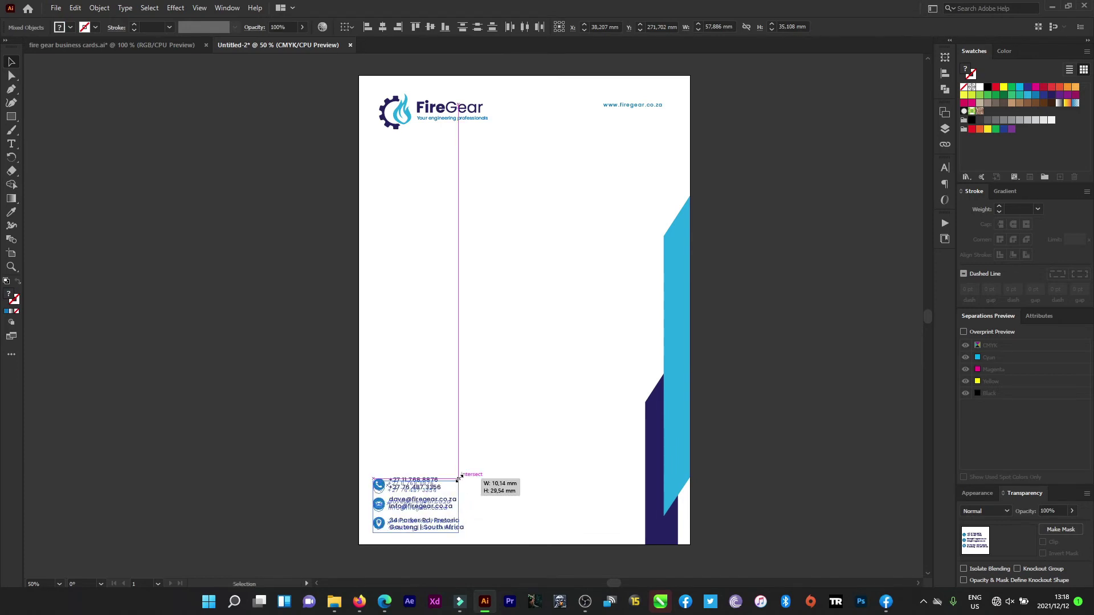
click(267, 423)
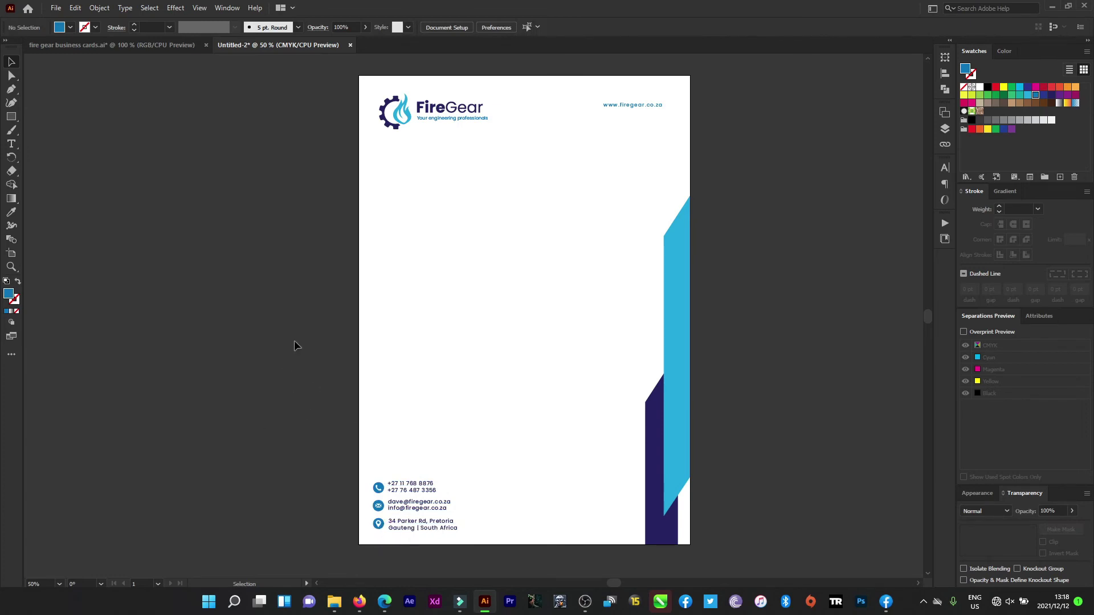
- Paste a copy of the gear-and-flame icon, enlarge it, and centre it on the page
click(392, 117)
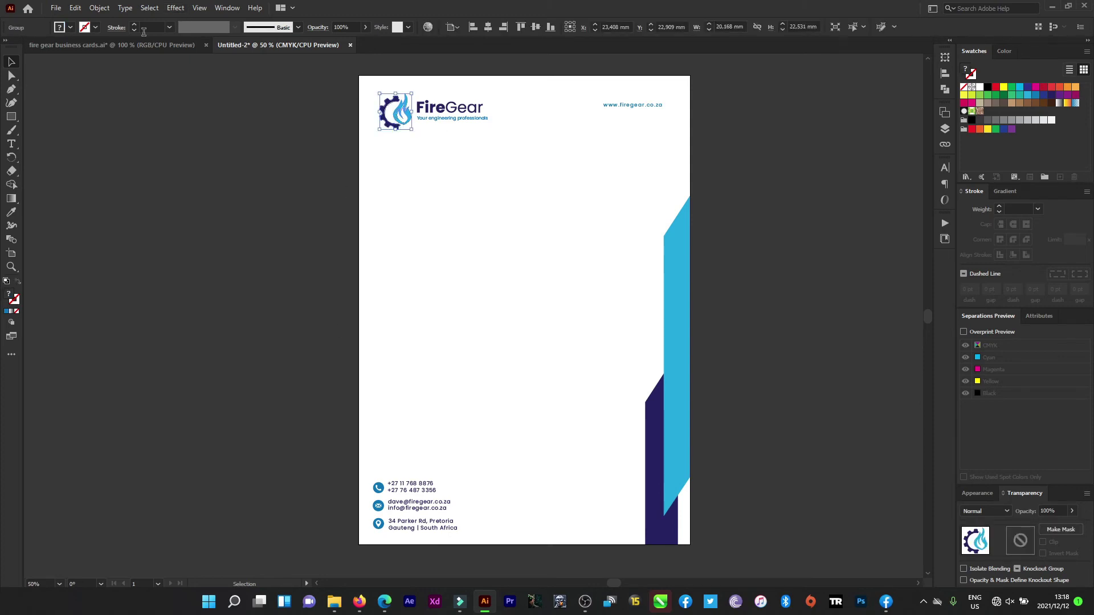
key(ctrl+v)
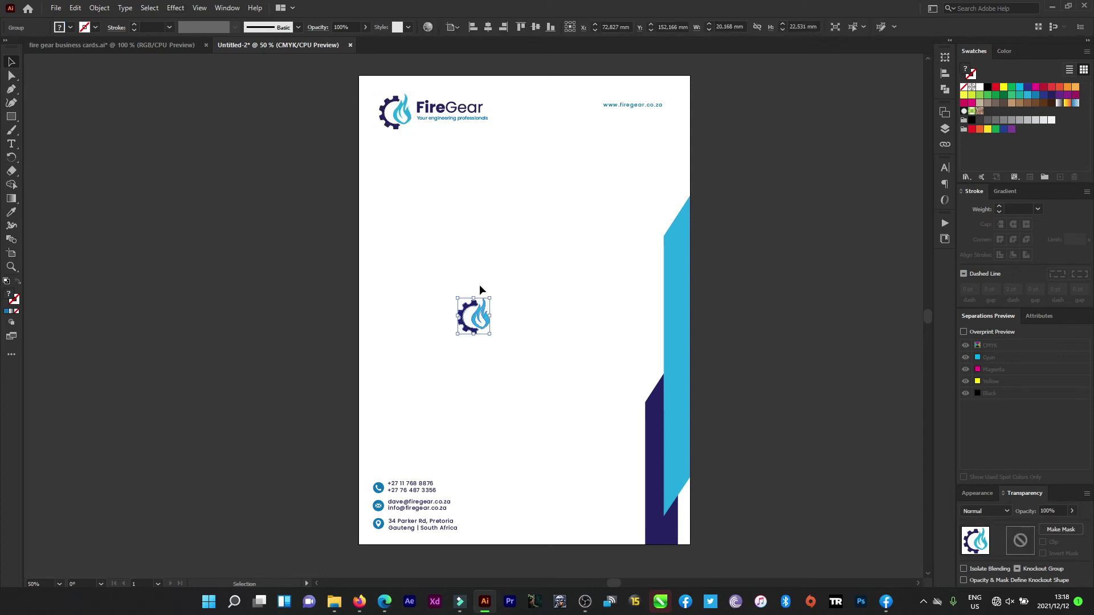
drag(491, 298, 683, 147)
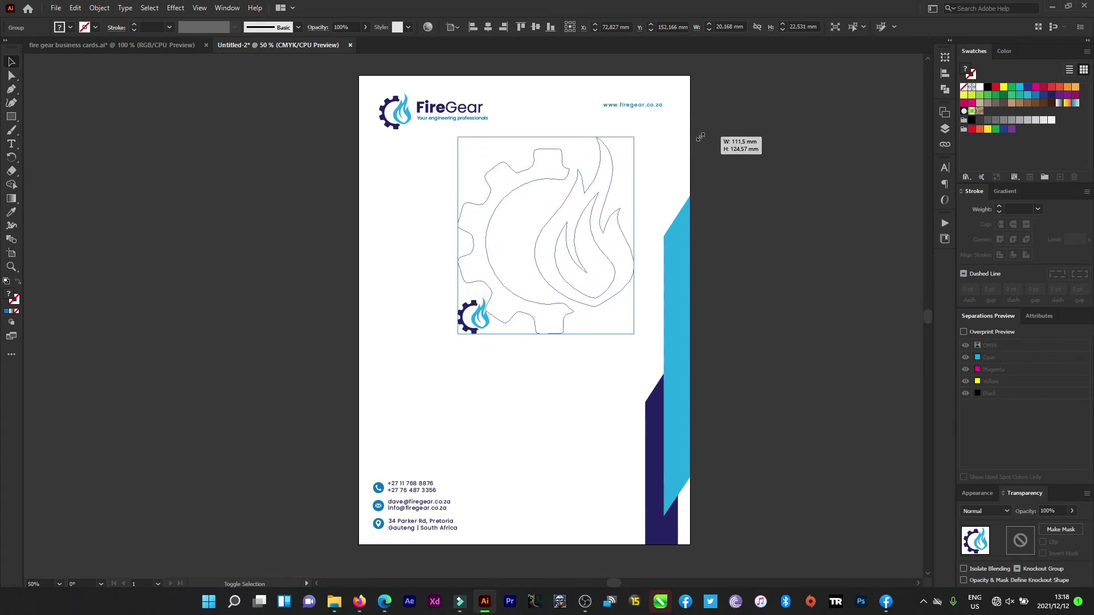
mouse_move(584, 220)
mouse_down()
mouse_move(512, 309)
mouse_move(534, 321)
mouse_up()
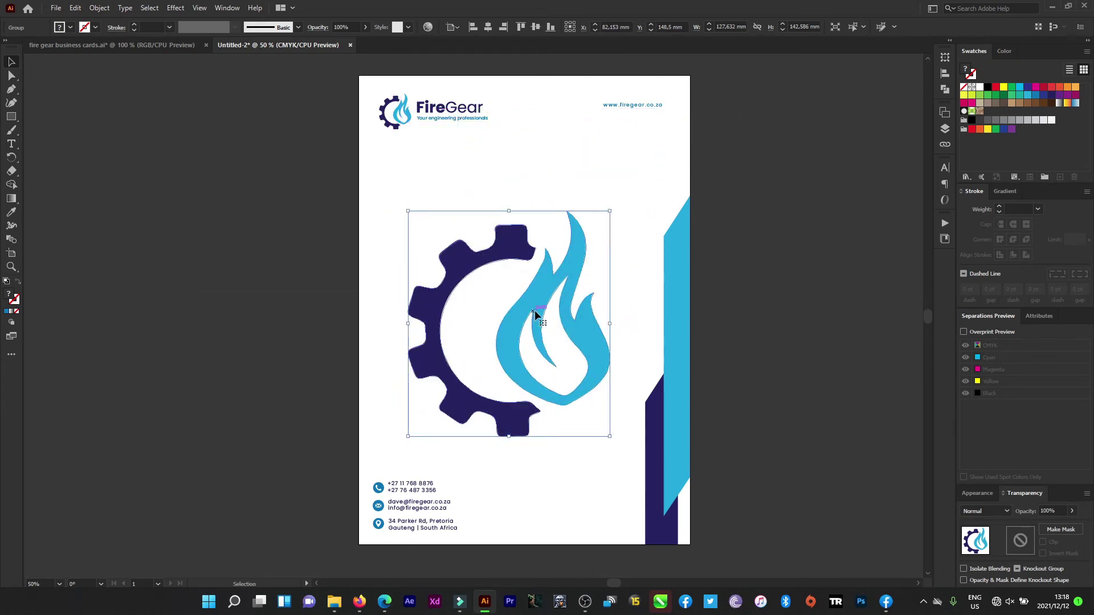
- Lower the large gear graphic's opacity to 10% so it reads as a watermark
click(1071, 512)
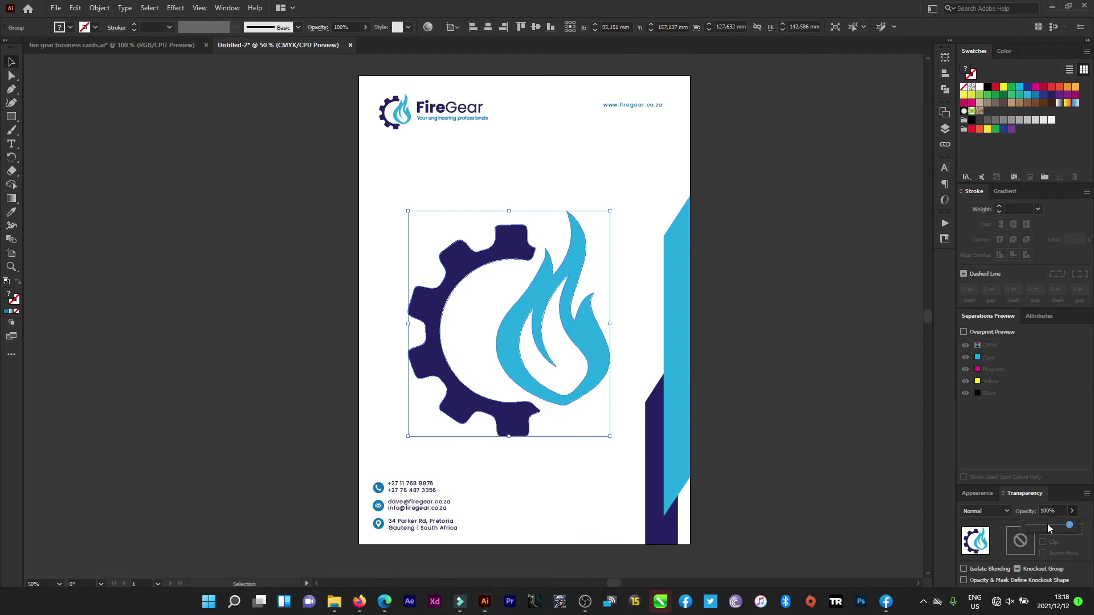
drag(1048, 526, 1040, 526)
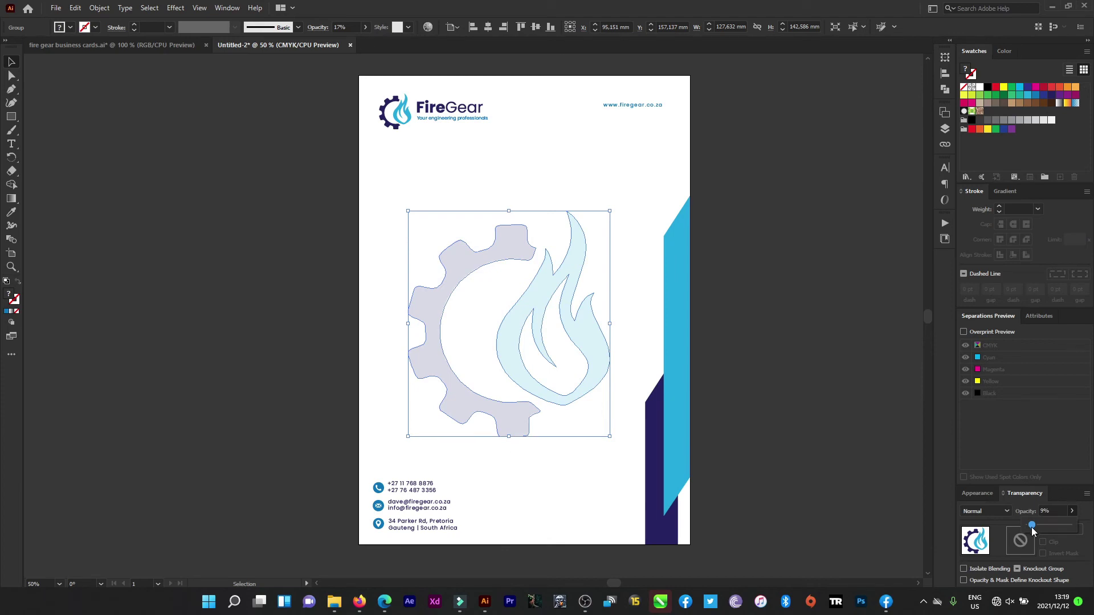
drag(1034, 531, 1034, 532)
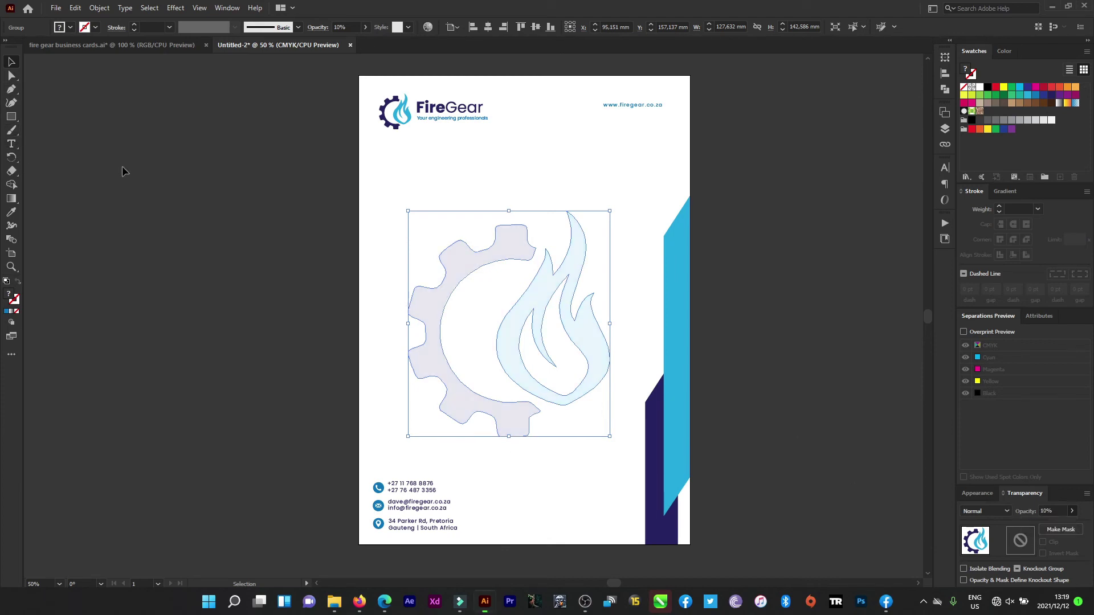
click(208, 237)
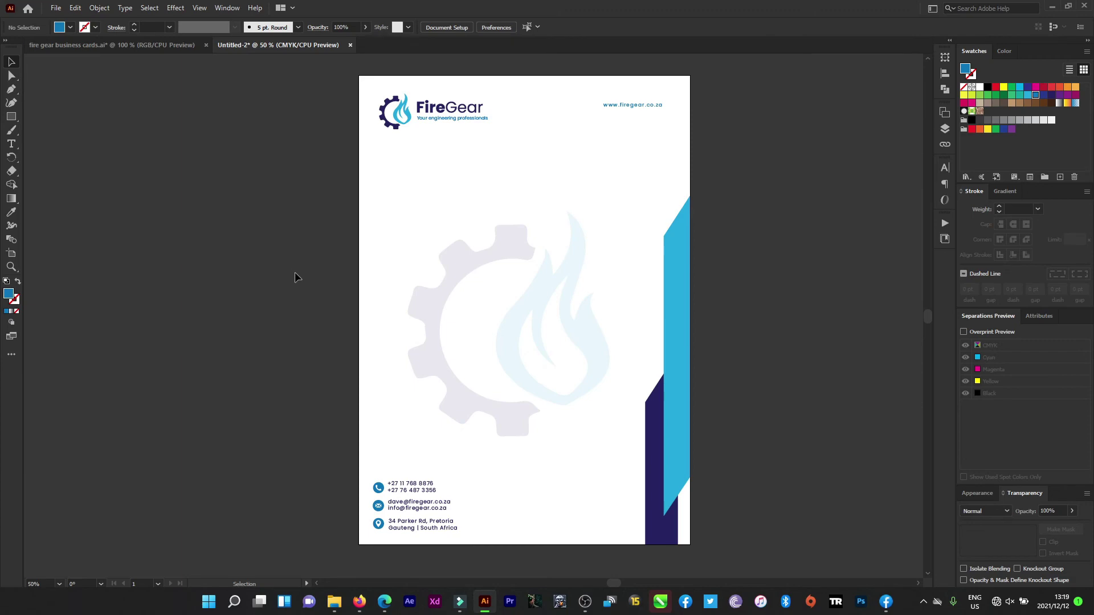
scroll(295, 277, down, 1)
scroll(339, 282, up, 1)
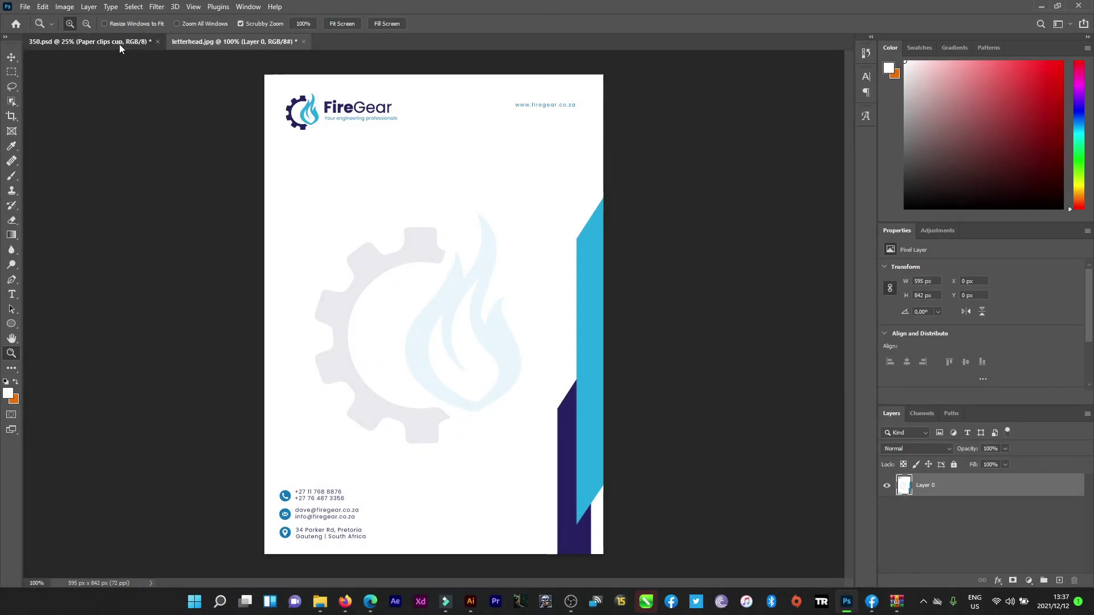
- In 350.psd, open the A4 Flyer smart object and check the body text layer's position
click(118, 42)
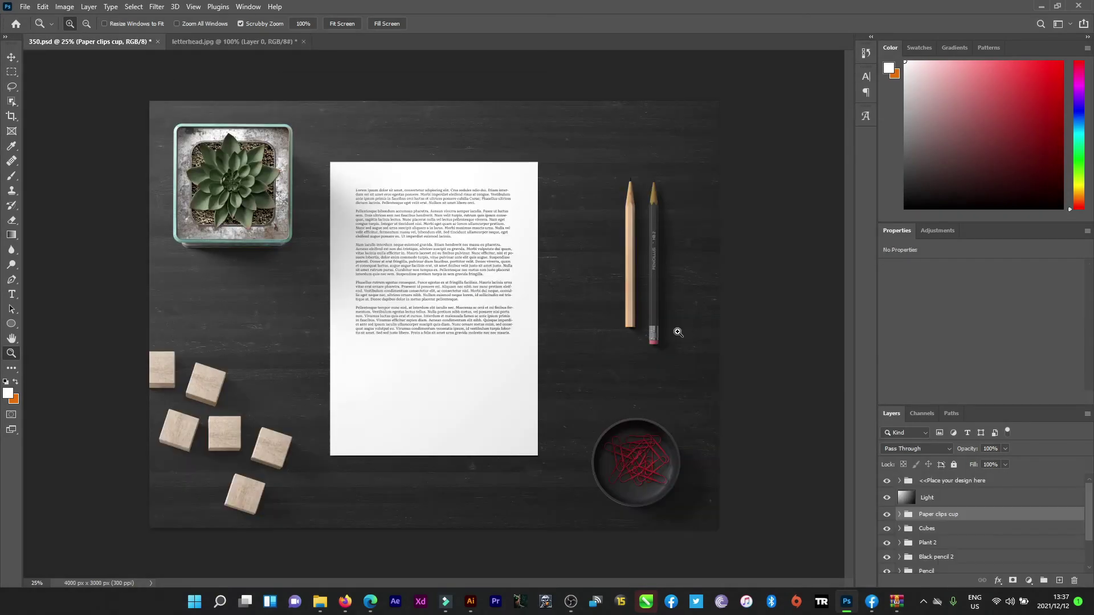
click(899, 482)
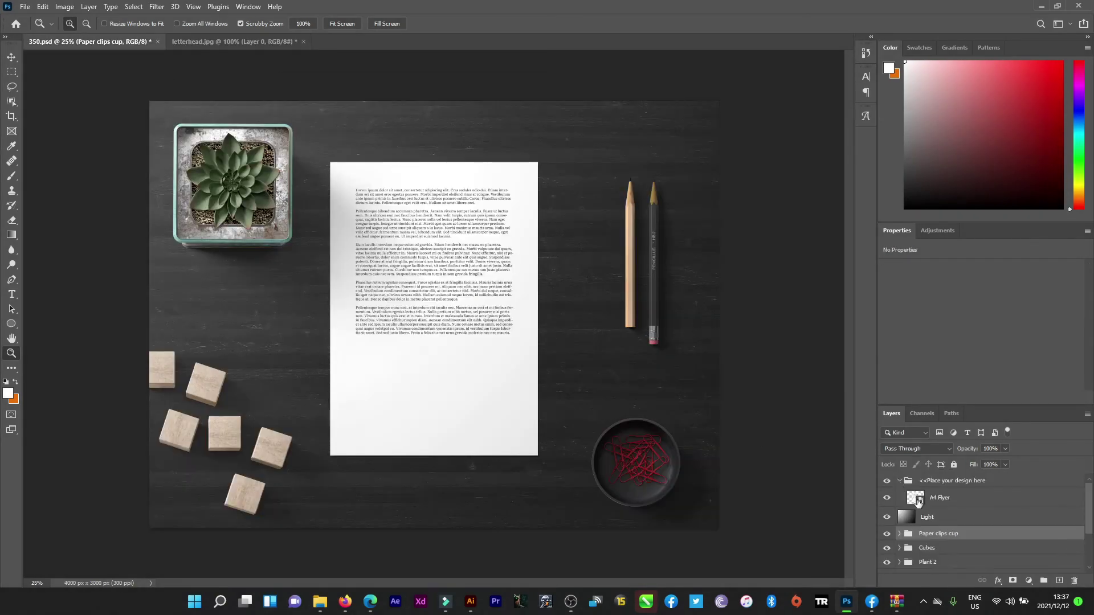
double_click(916, 499)
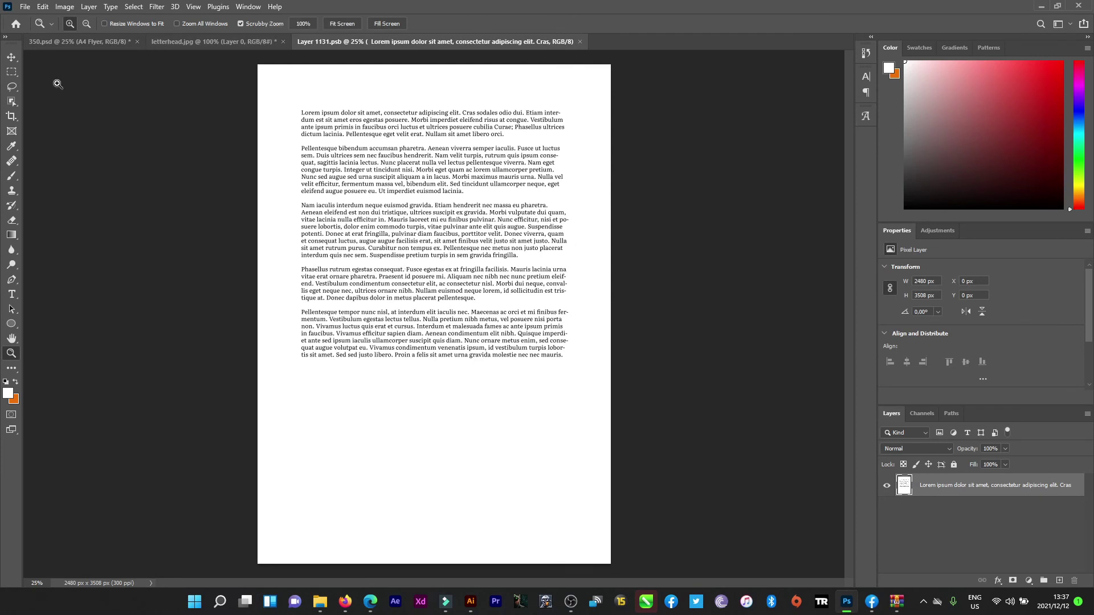
key(v)
right_click(369, 215)
click(385, 221)
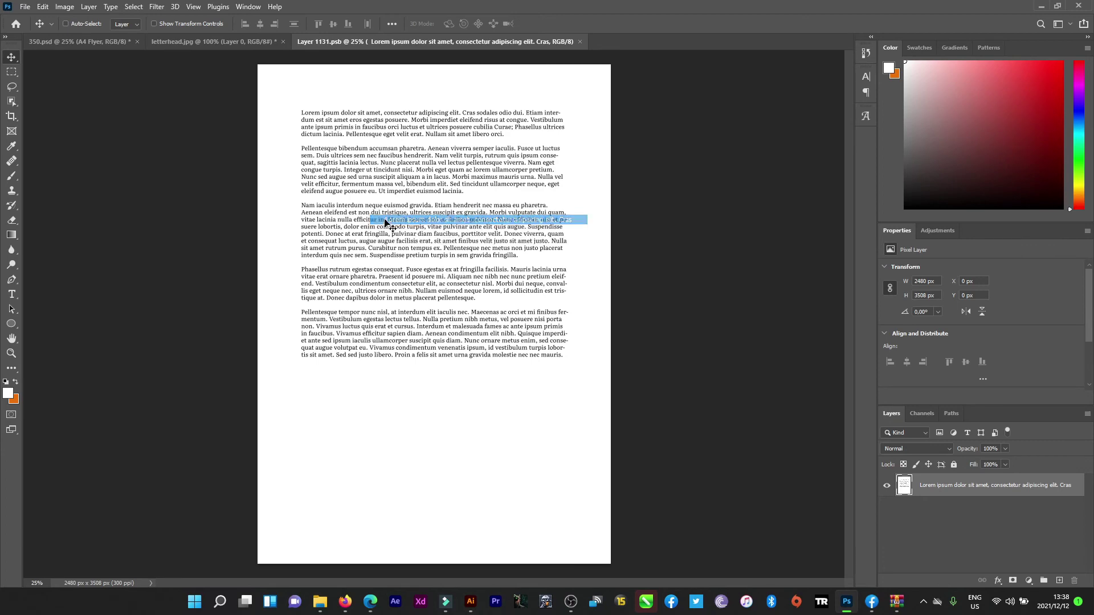
drag(385, 222, 381, 216)
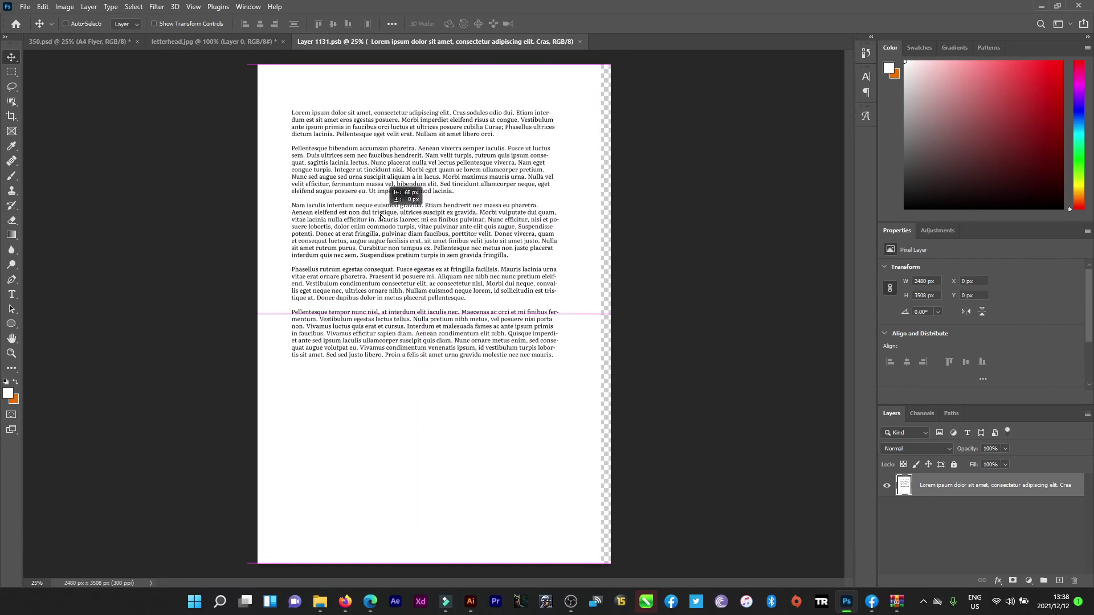
drag(381, 216, 392, 219)
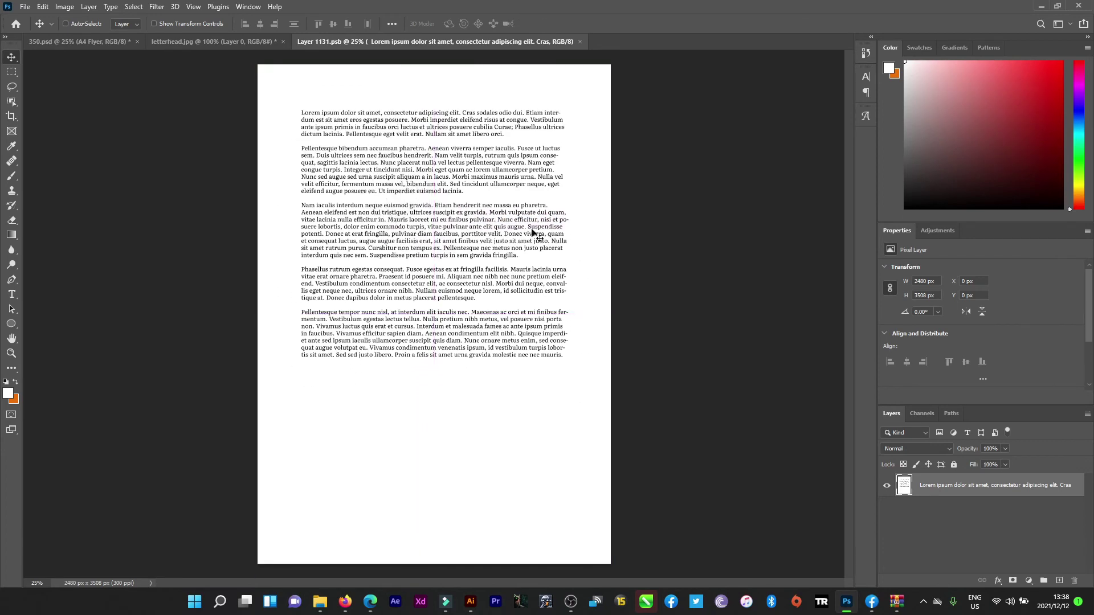
- Erase the flyer page's white background with the Magic Eraser tool
click(9, 221)
click(63, 242)
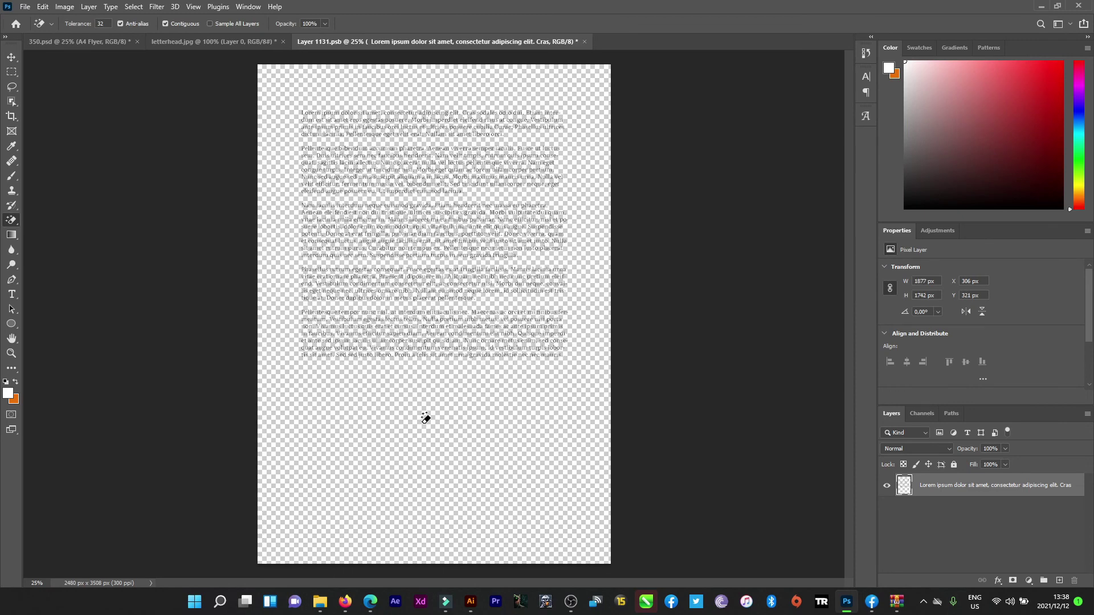
click(12, 58)
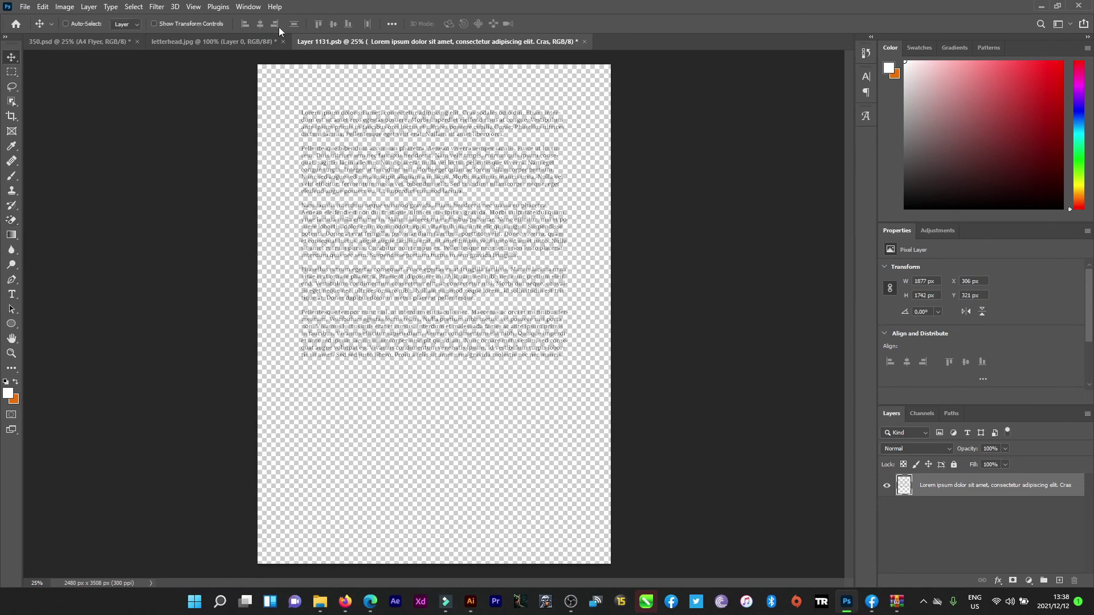
click(250, 44)
- Drag the letterhead layer into the flyer document and Free Transform it to fill the page
right_click(440, 249)
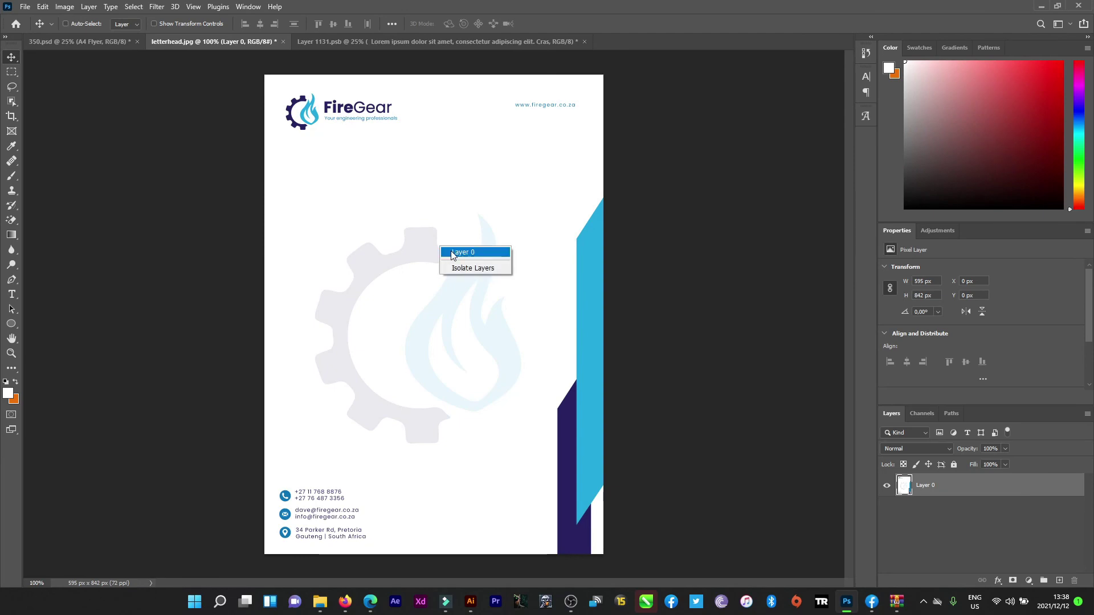
click(453, 253)
mouse_move(453, 256)
mouse_down()
mouse_move(389, 24)
mouse_move(336, 140)
mouse_move(293, 120)
mouse_up()
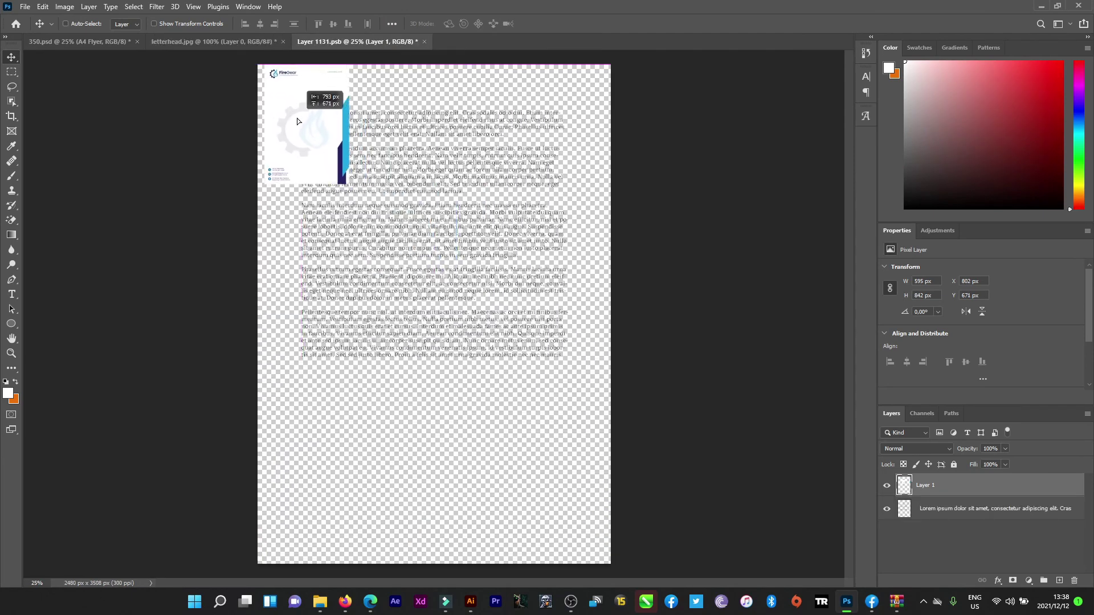
click(41, 7)
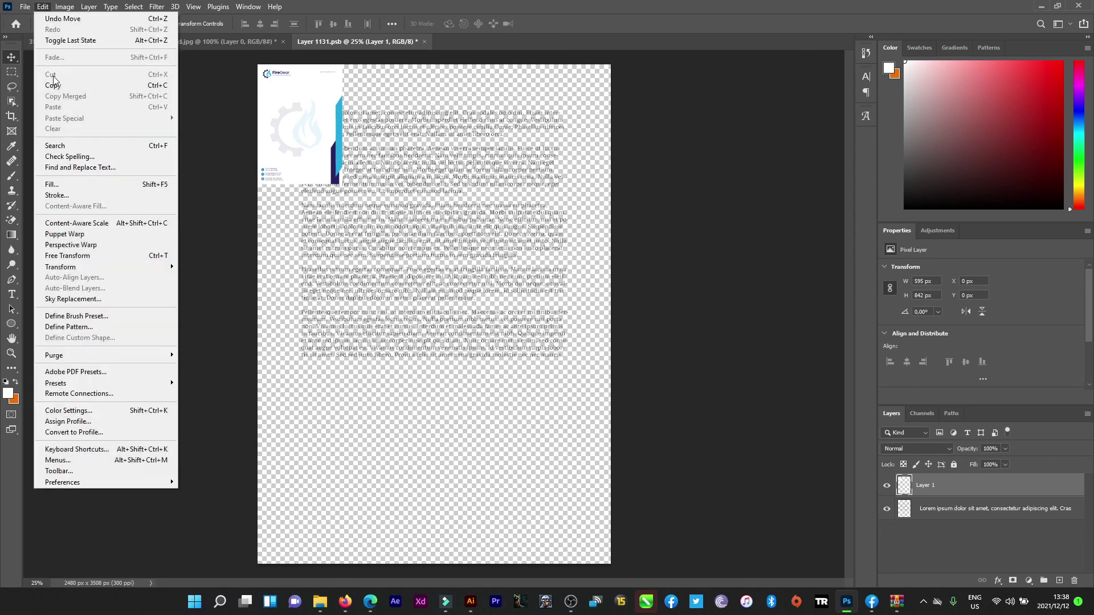
click(113, 251)
drag(339, 188, 653, 529)
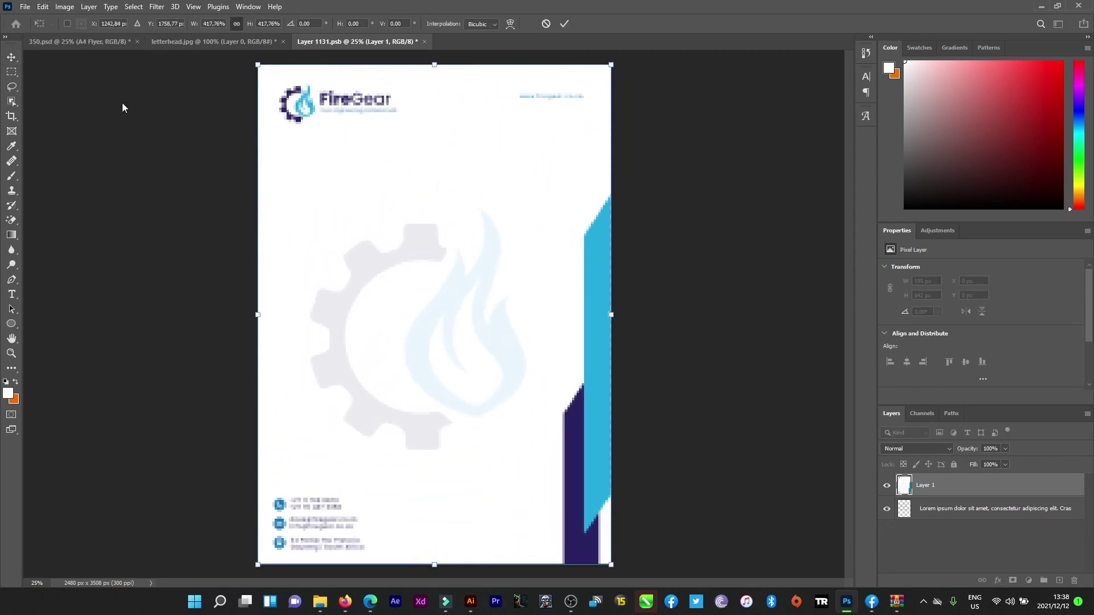
click(13, 58)
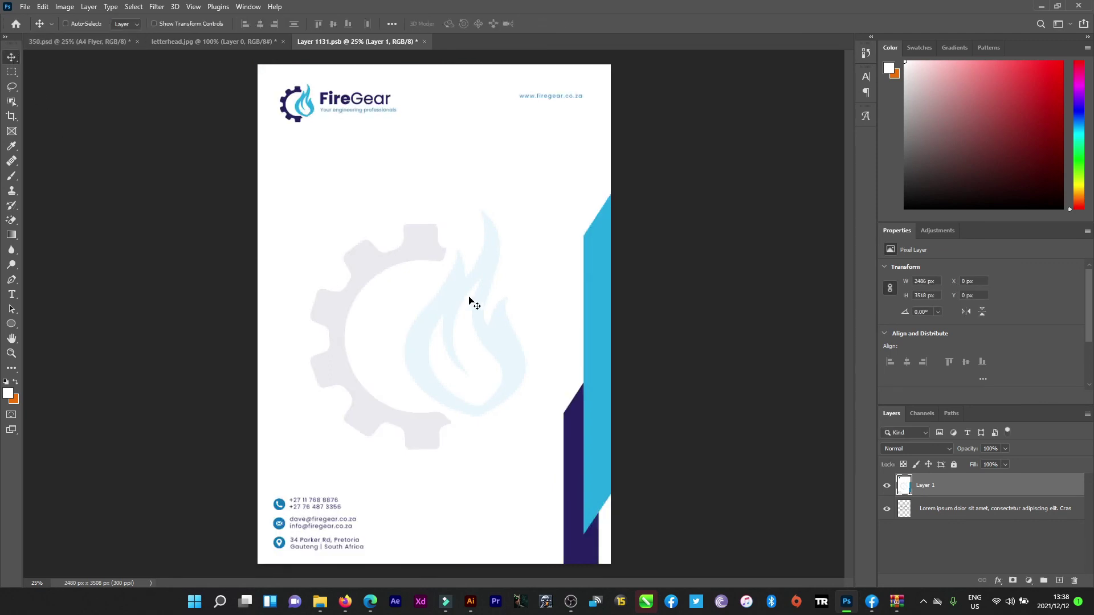
- Stack the body text layer above the letterhead and move the text down below the logo
click(1003, 507)
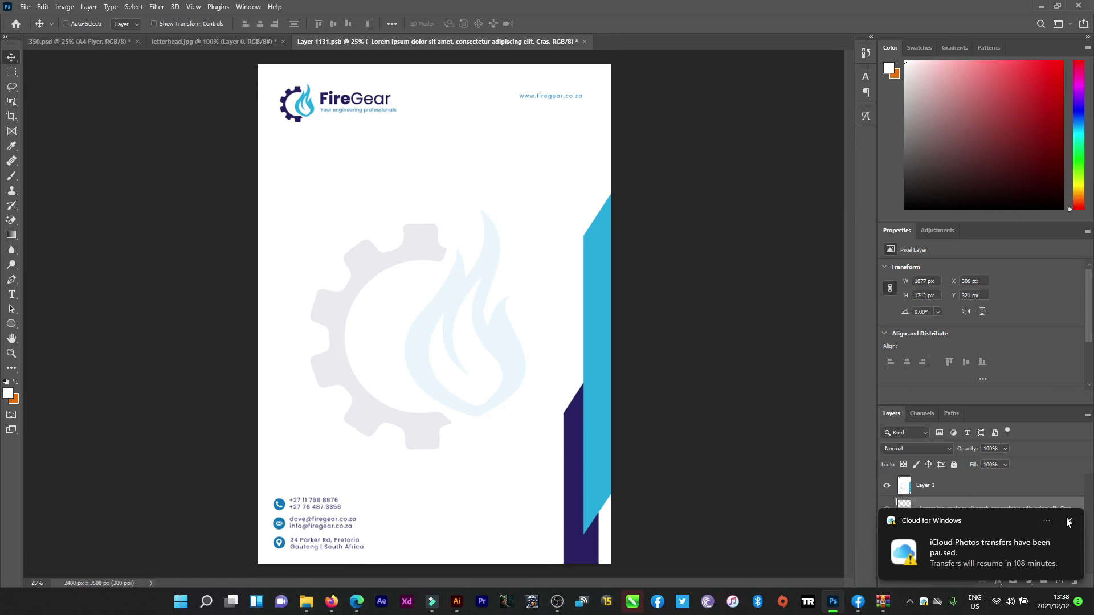
click(1069, 523)
drag(1049, 509, 1039, 485)
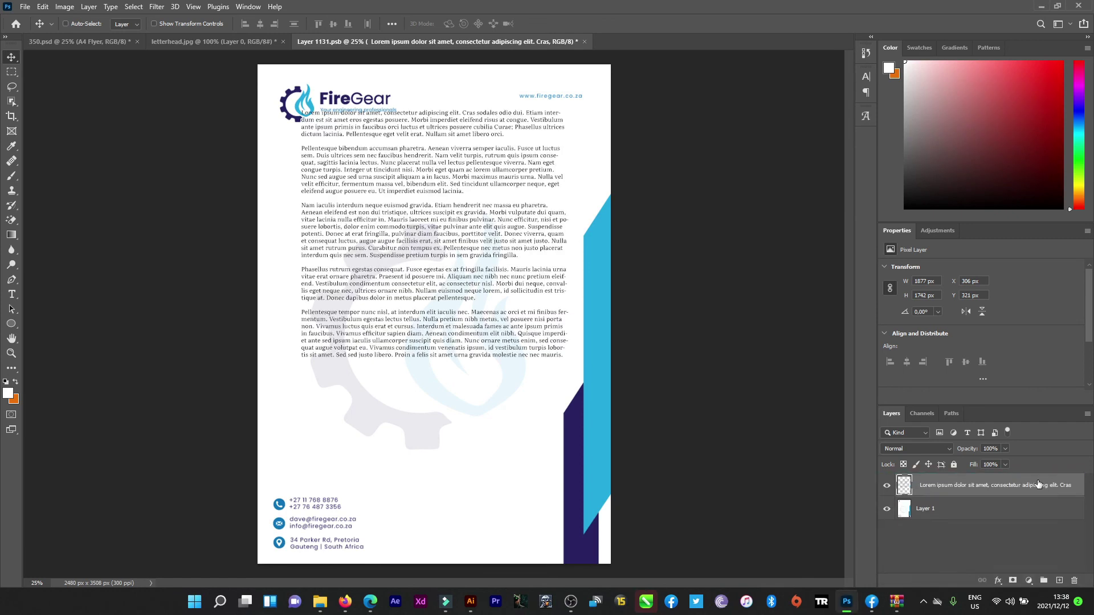
drag(426, 224, 429, 254)
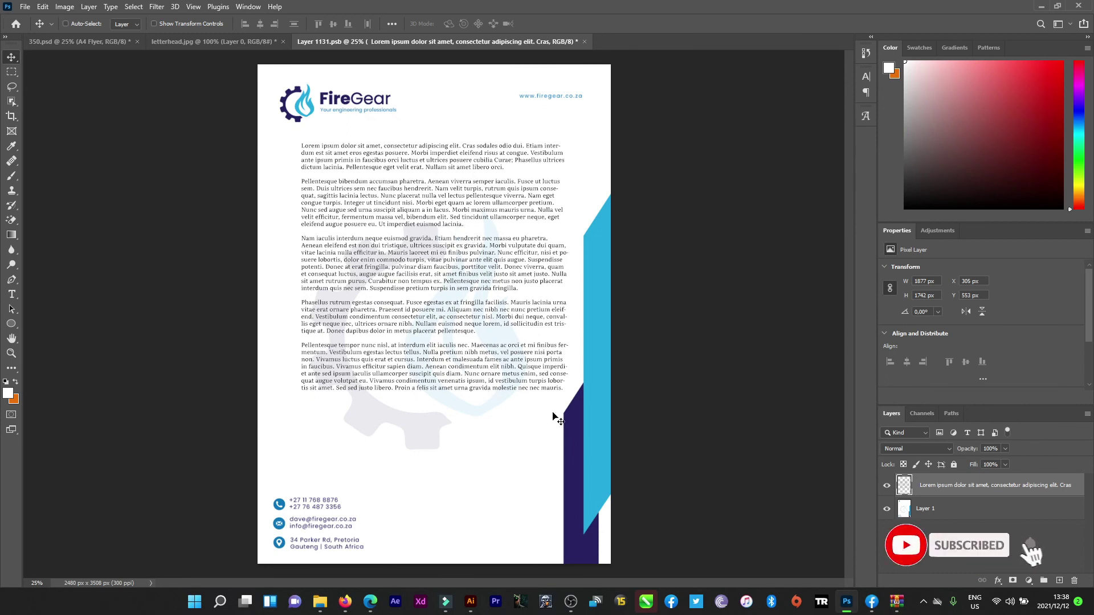
drag(447, 255, 447, 260)
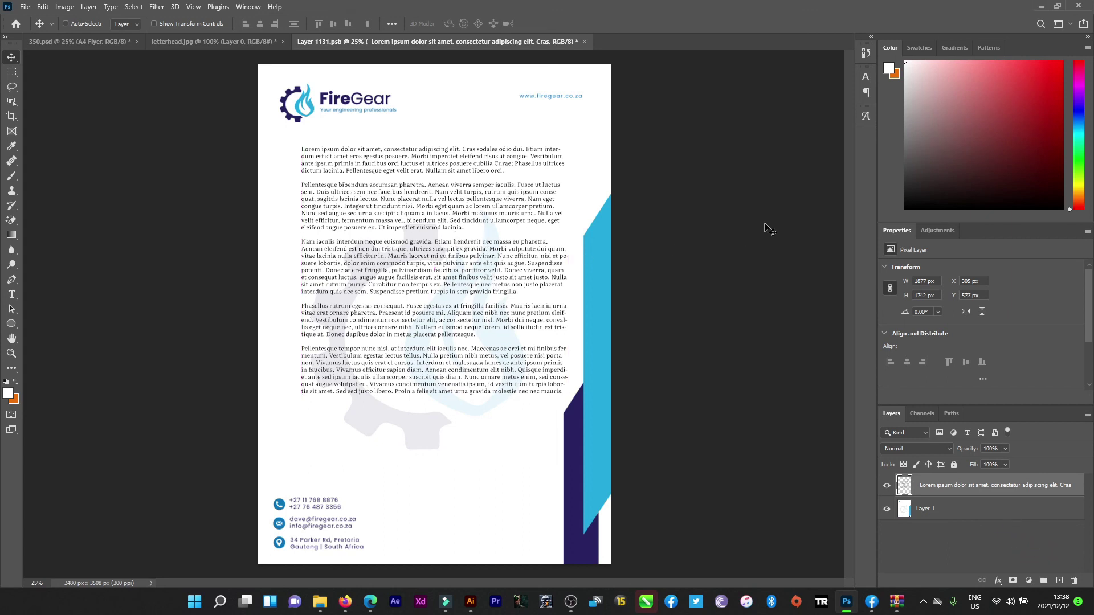
- Save and close the A4 Flyer smart object, then view the updated 350.psd mockup
click(584, 41)
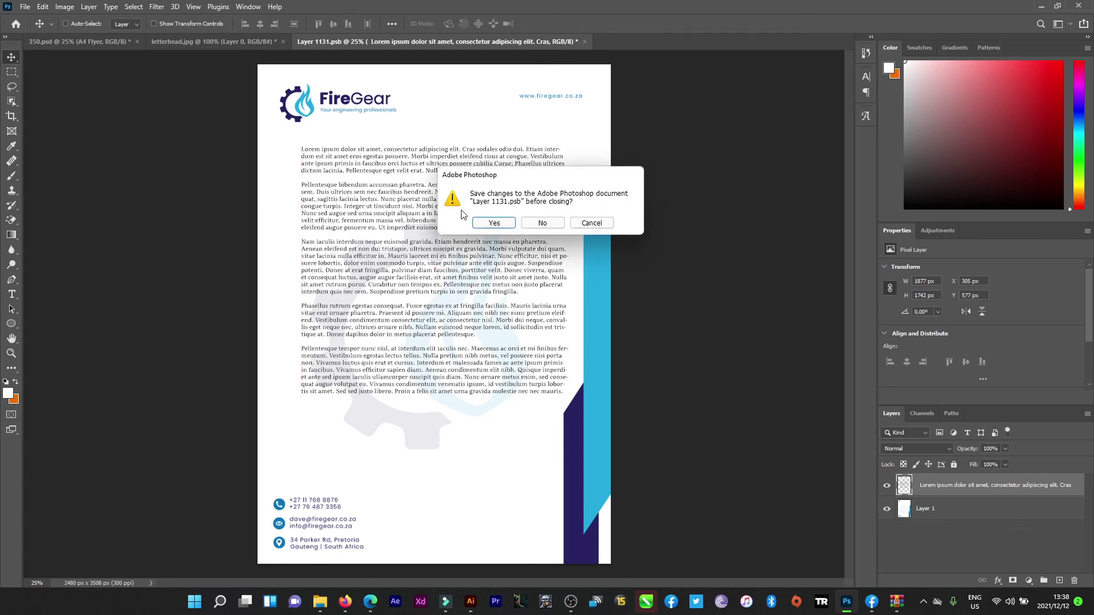
click(494, 223)
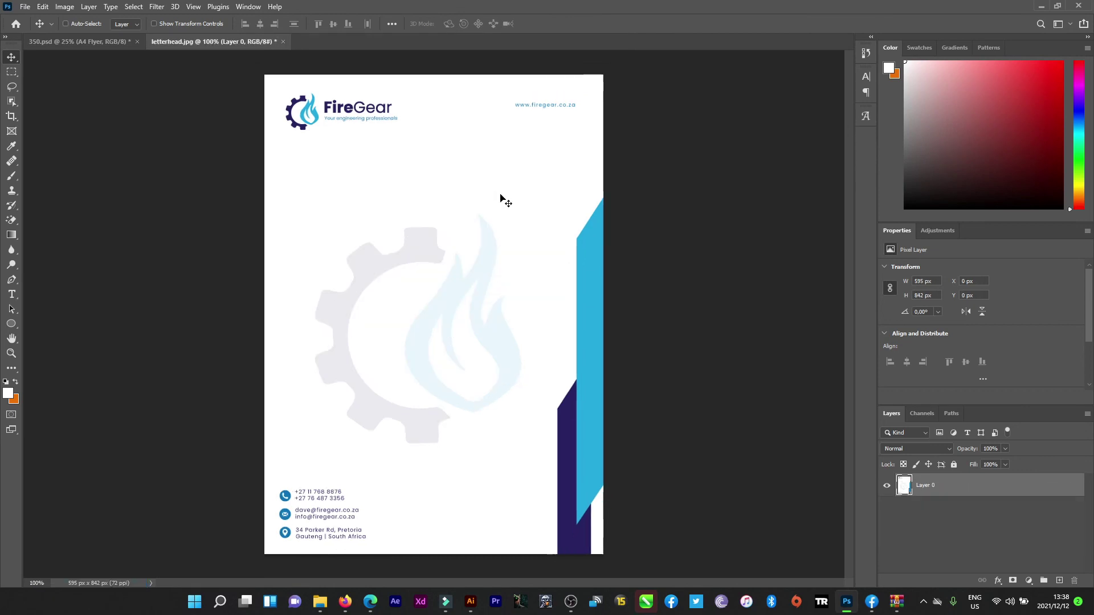
click(121, 43)
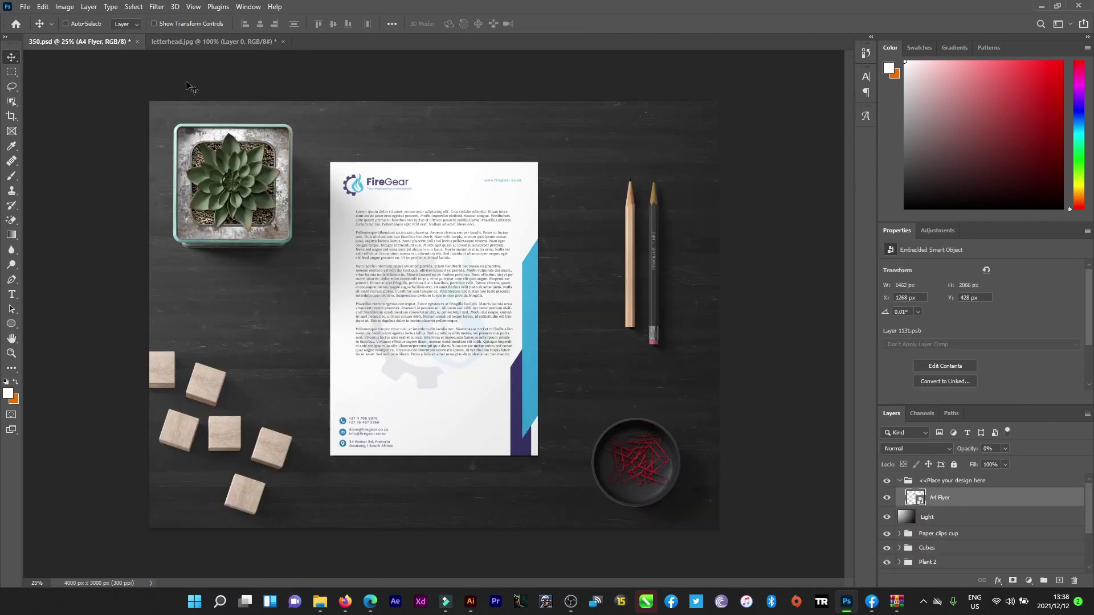